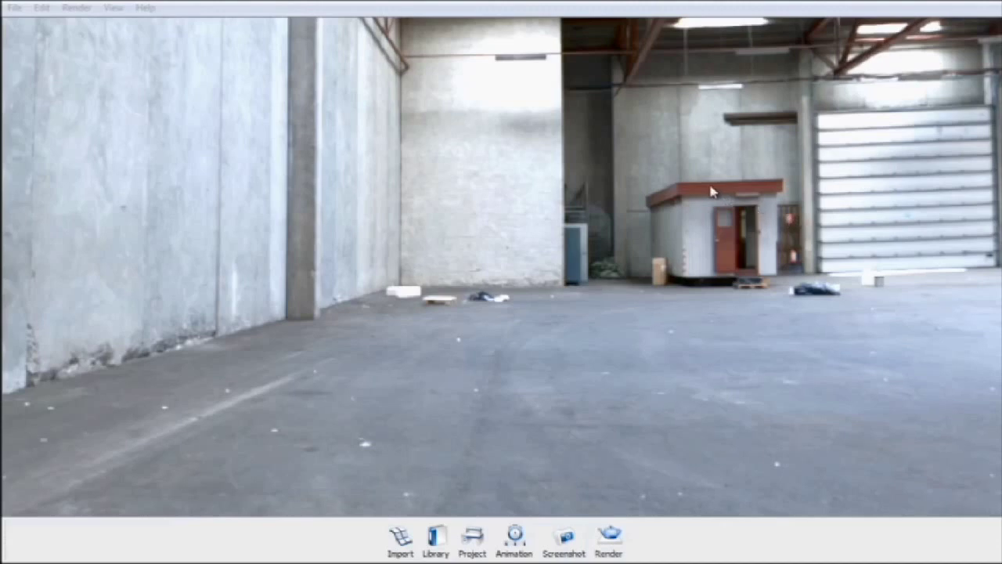
# Import remote_car.bip with default settings, discarding the empty scene's unsaved changes
pyautogui.click(401, 539)
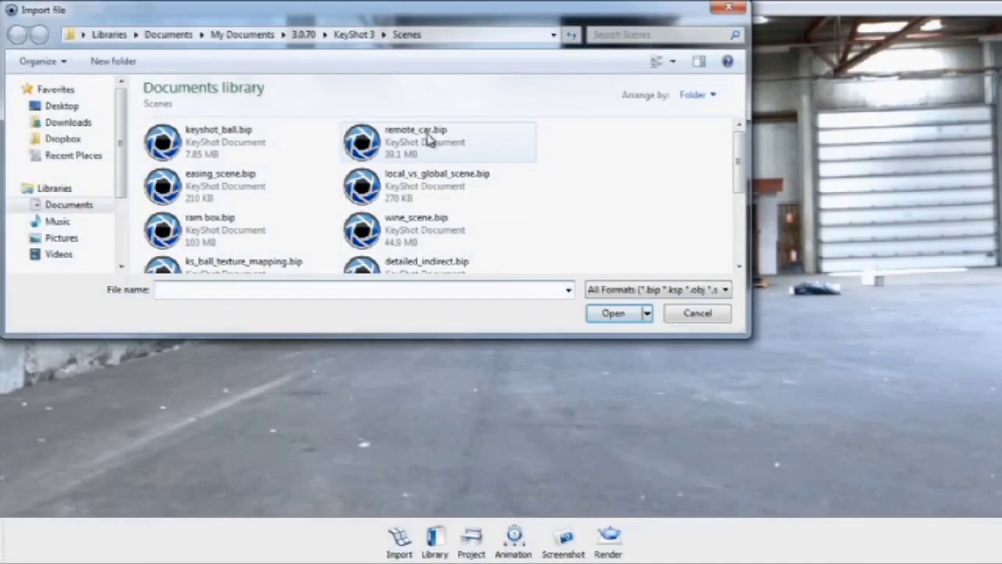
pyautogui.doubleClick(429, 140)
pyautogui.click(530, 460)
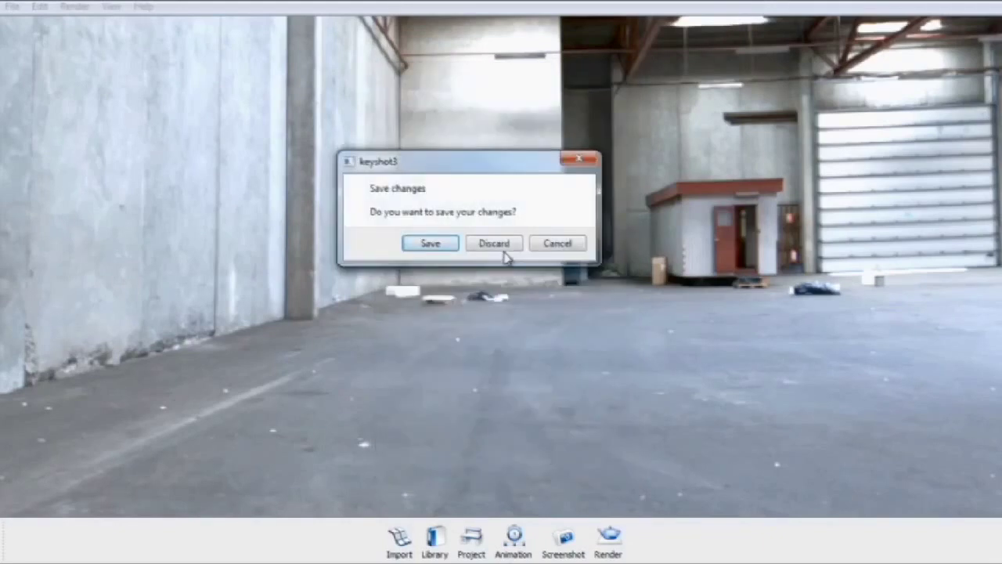
pyautogui.click(503, 249)
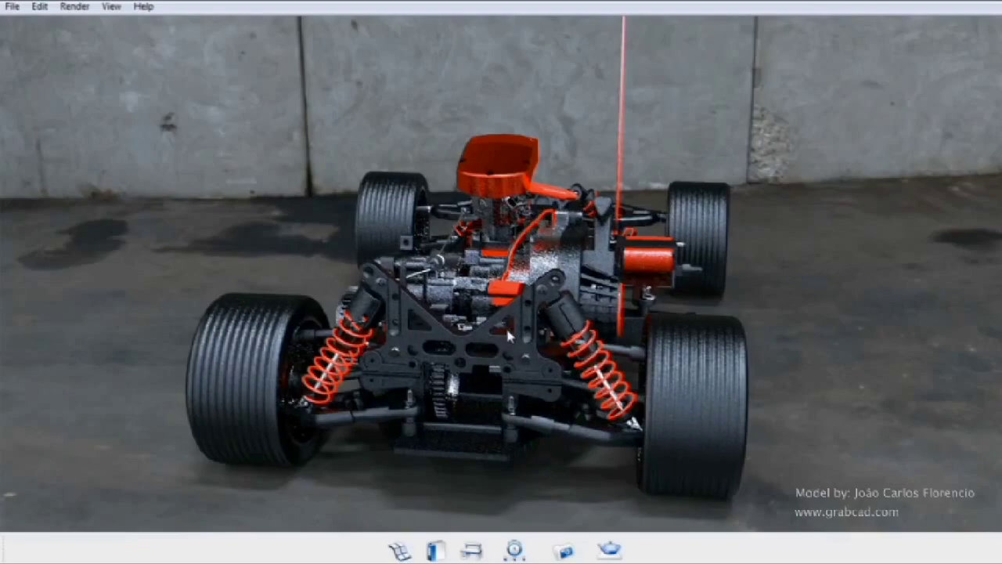
# Orbit and zoom to a low three-quarter side view of the car against the concrete wall
pyautogui.moveTo(167, 128); pyautogui.dragTo(482, 180)
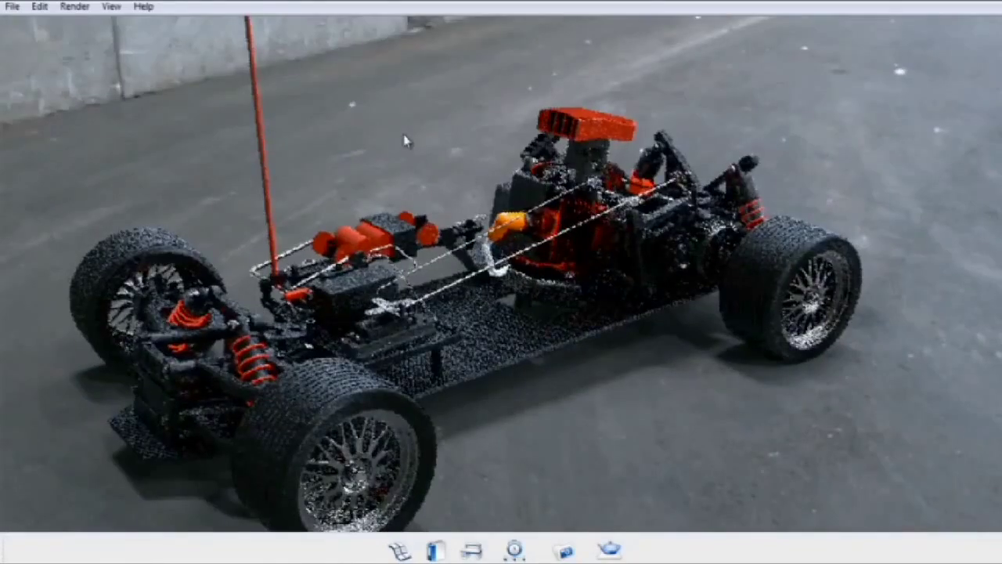
pyautogui.moveTo(421, 157); pyautogui.dragTo(385, 77)
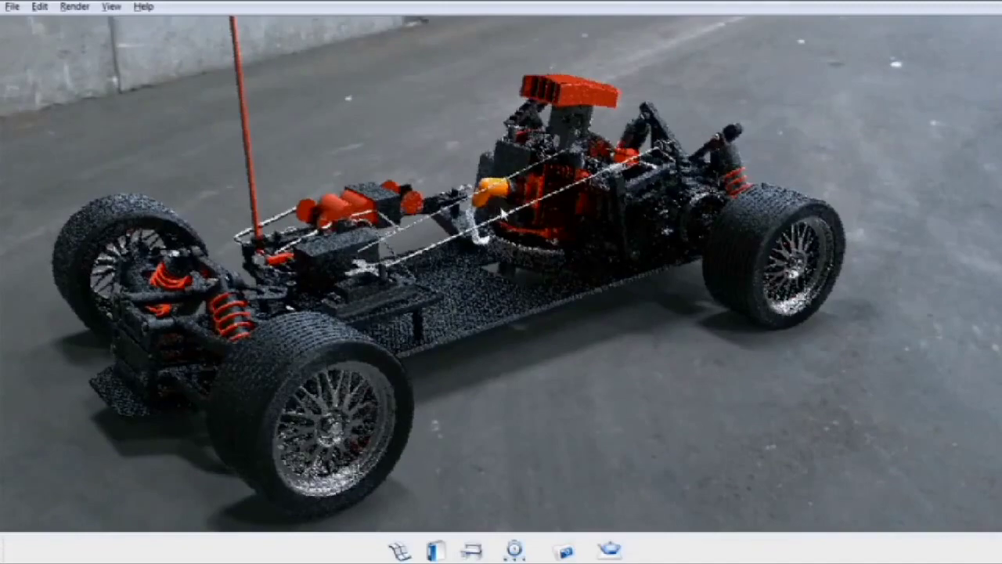
pyautogui.moveTo(654, 201); pyautogui.dragTo(294, 186)
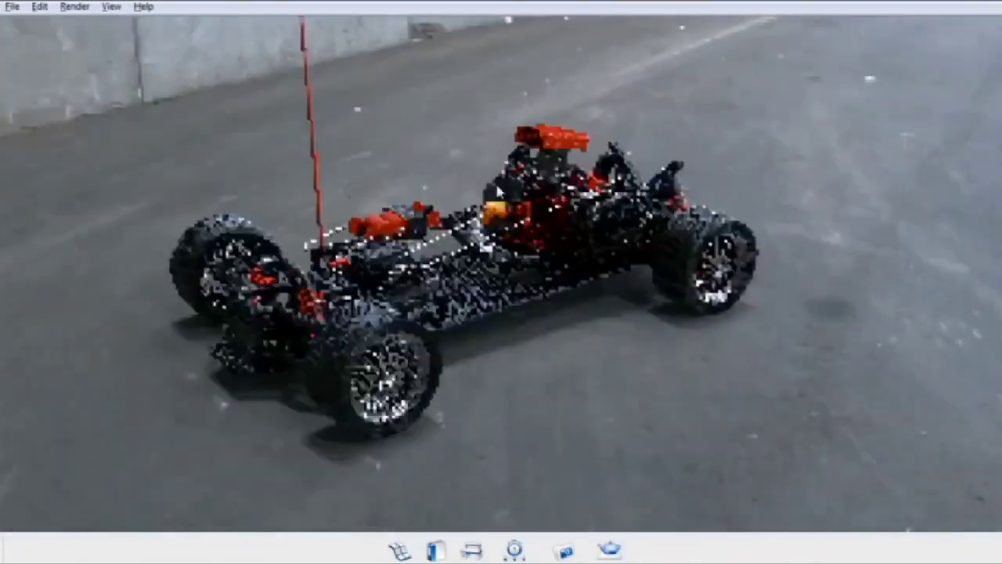
pyautogui.scroll(3, 294, 186)
pyautogui.scroll(-3, 235, 165)
pyautogui.moveTo(235, 165); pyautogui.dragTo(435, 195)
pyautogui.scroll(3, 435, 190)
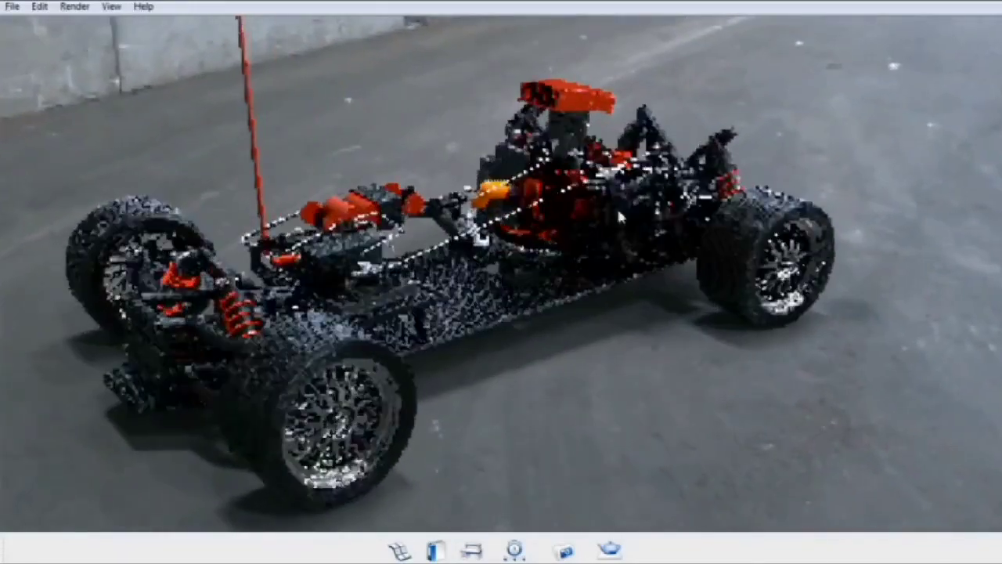
pyautogui.scroll(2, 616, 206)
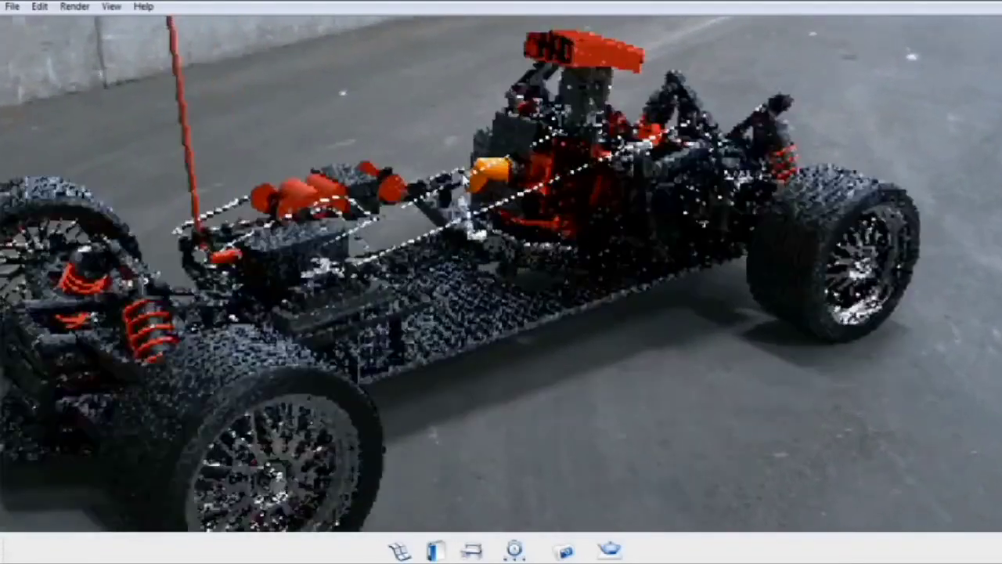
pyautogui.scroll(-5, 528, 243)
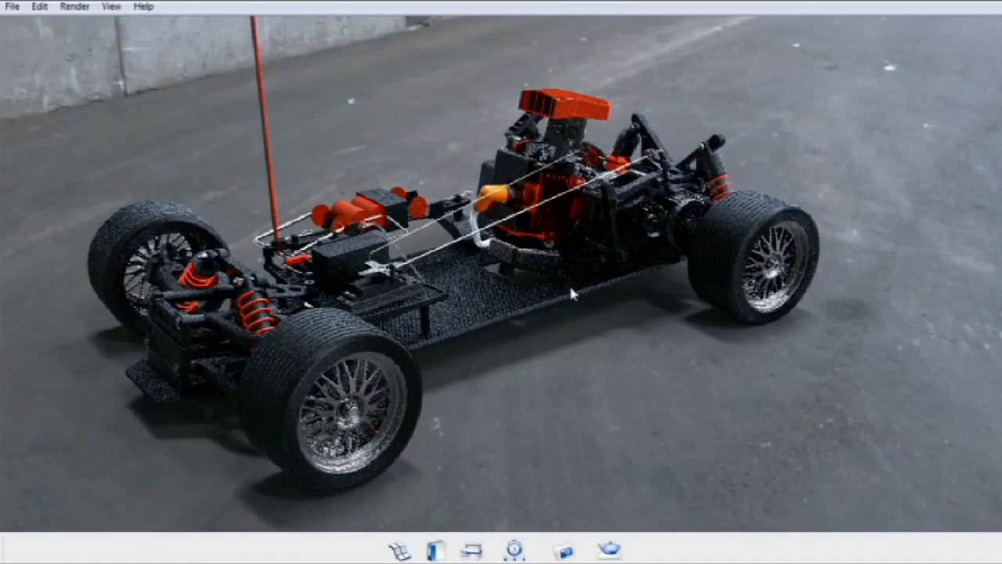
pyautogui.moveTo(570, 290); pyautogui.dragTo(569, 304)
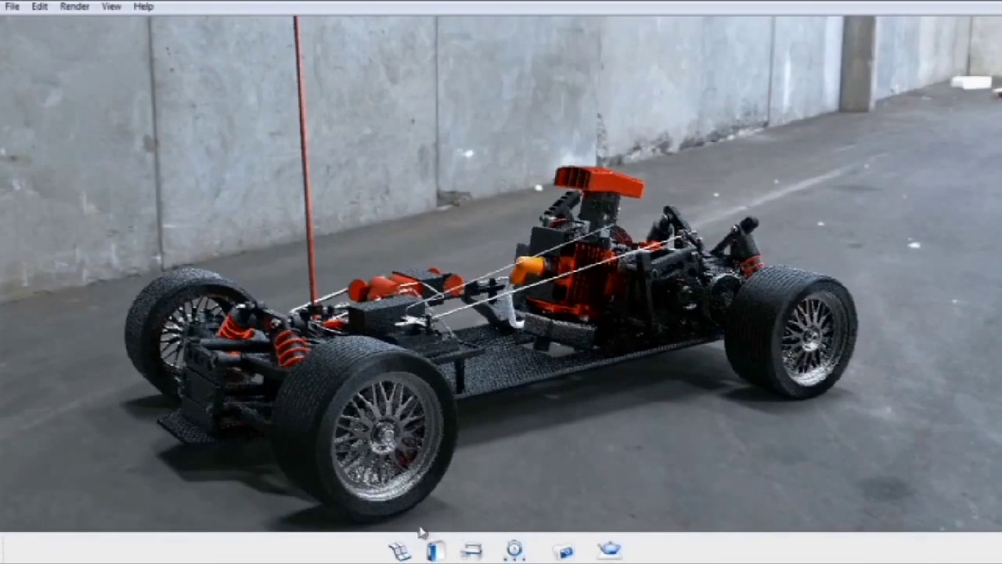
# Browse the Library's materials to the Plastic > Metallic folder
pyautogui.click(435, 550)
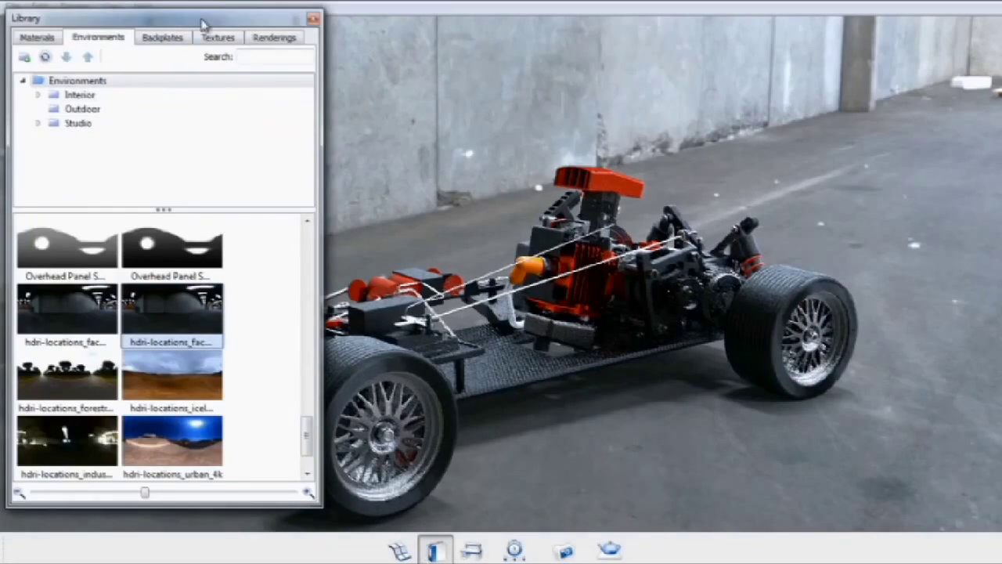
pyautogui.moveTo(202, 22); pyautogui.dragTo(800, 33)
pyautogui.click(634, 50)
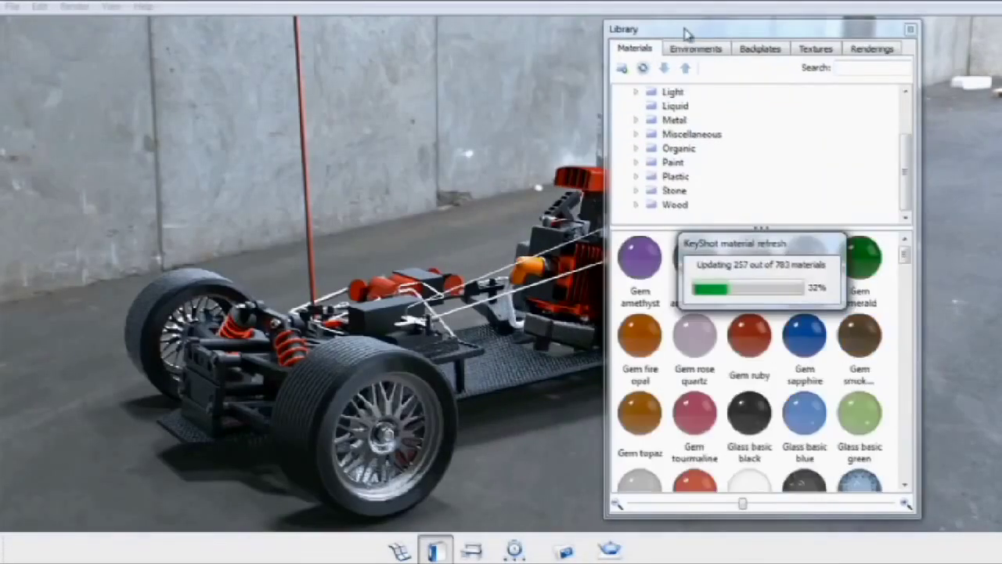
pyautogui.scroll(3, 843, 191)
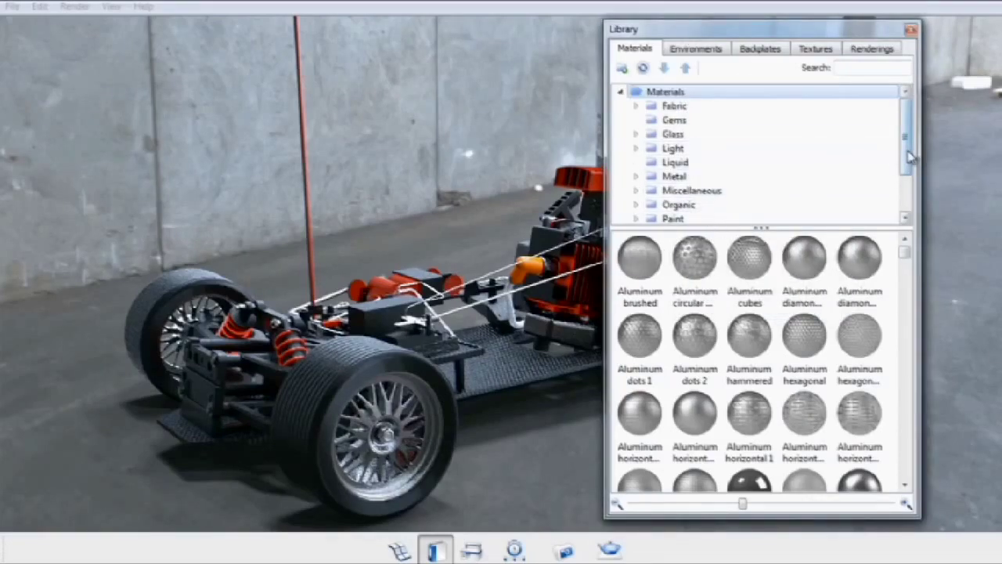
pyautogui.scroll(-2, 901, 157)
pyautogui.moveTo(760, 227); pyautogui.dragTo(761, 328)
pyautogui.click(665, 232)
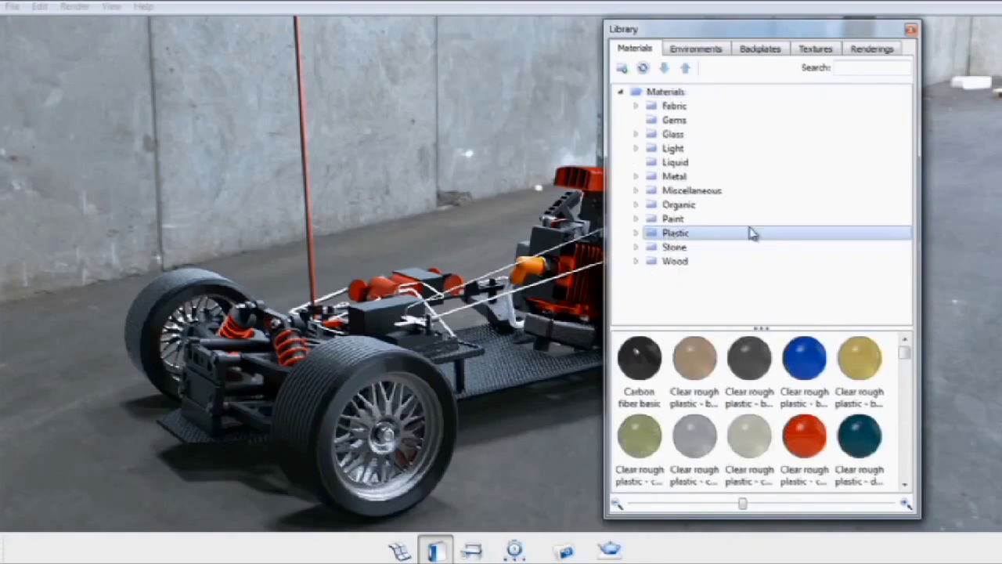
pyautogui.click(635, 234)
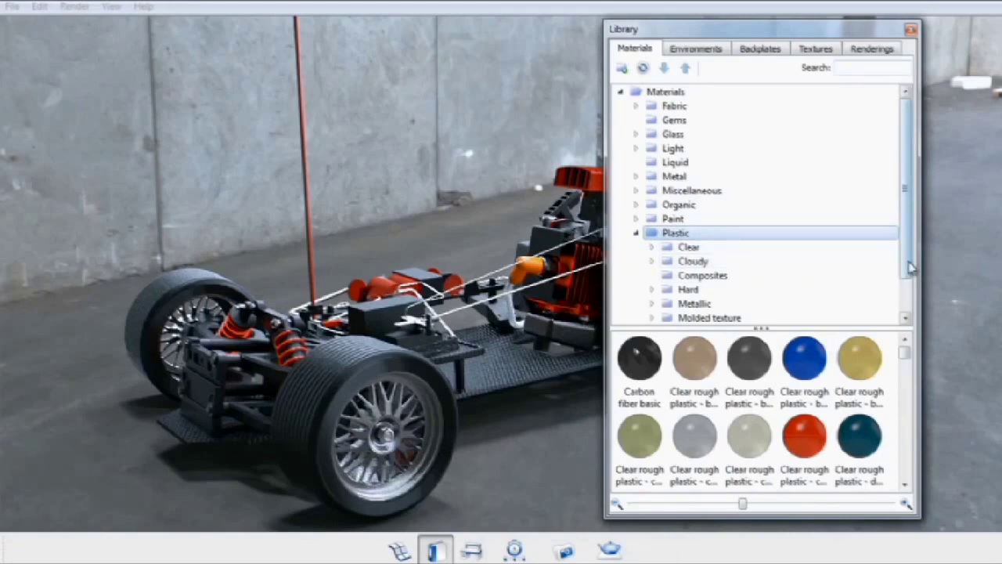
pyautogui.moveTo(906, 262); pyautogui.dragTo(910, 302)
pyautogui.click(746, 264)
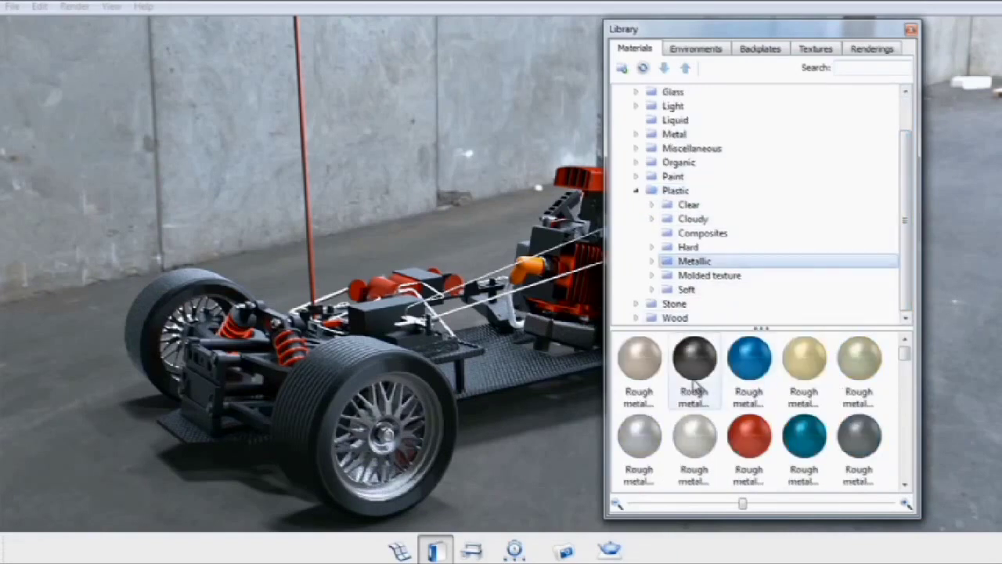
# Apply black rough metallic plastic to the chassis and red rough metallic plastic to the suspension
pyautogui.moveTo(695, 374); pyautogui.dragTo(261, 375)
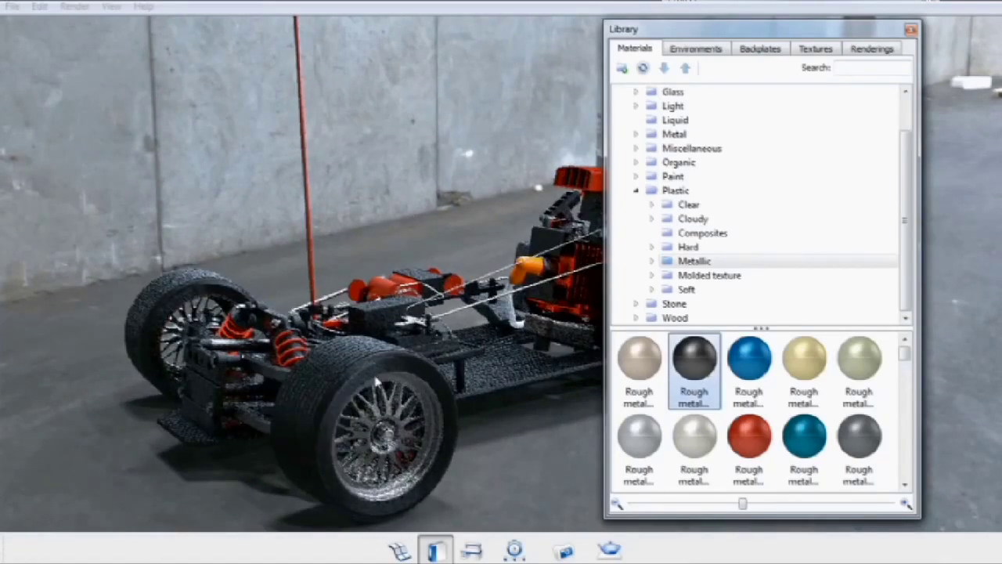
pyautogui.moveTo(749, 436); pyautogui.dragTo(101, 501)
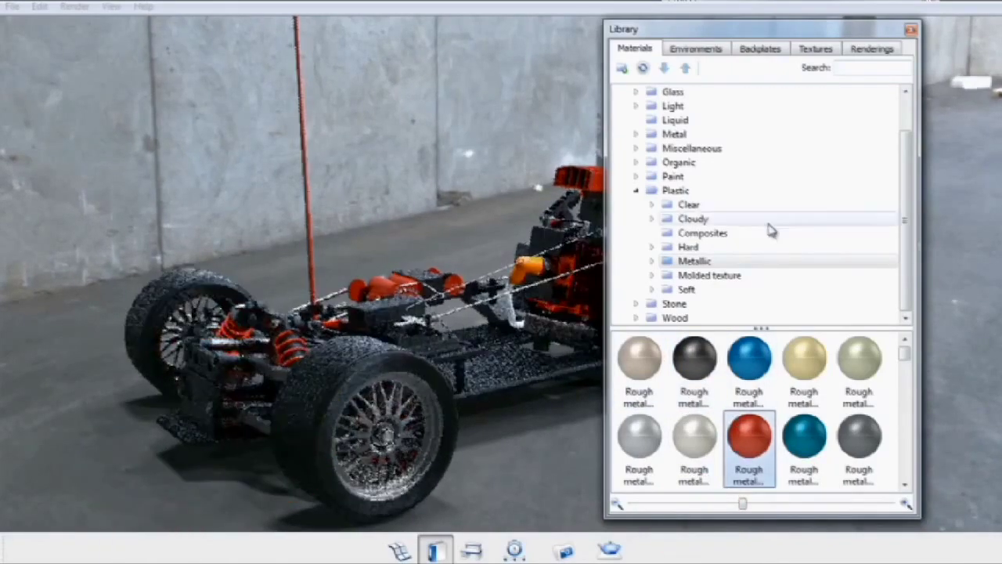
pyautogui.click(910, 30)
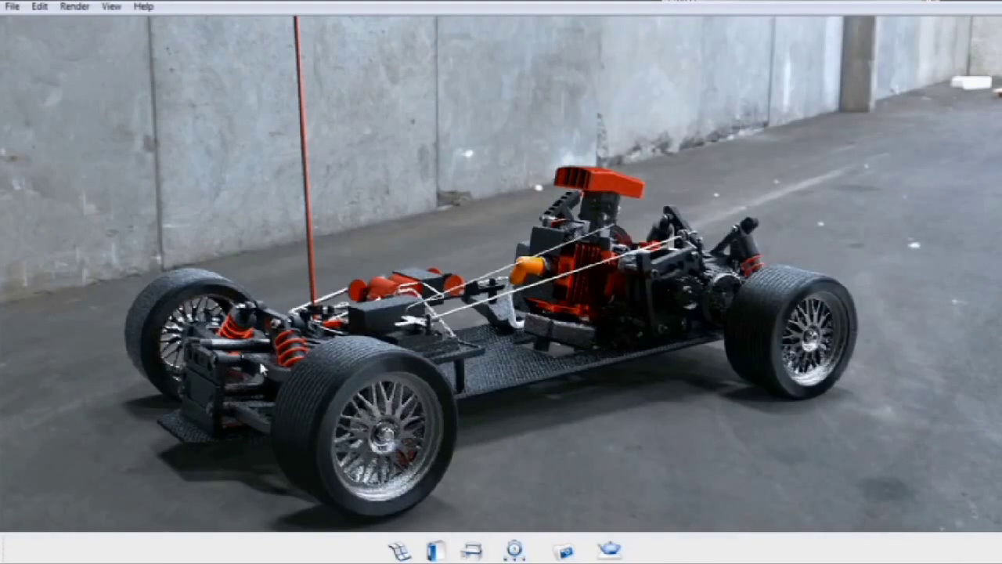
pyautogui.press('space')
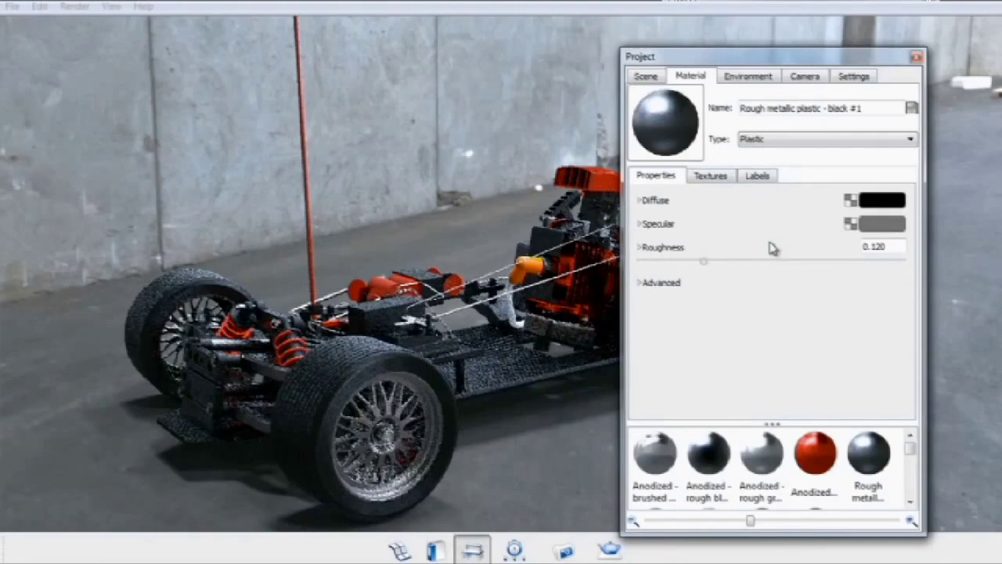
pyautogui.click(897, 202)
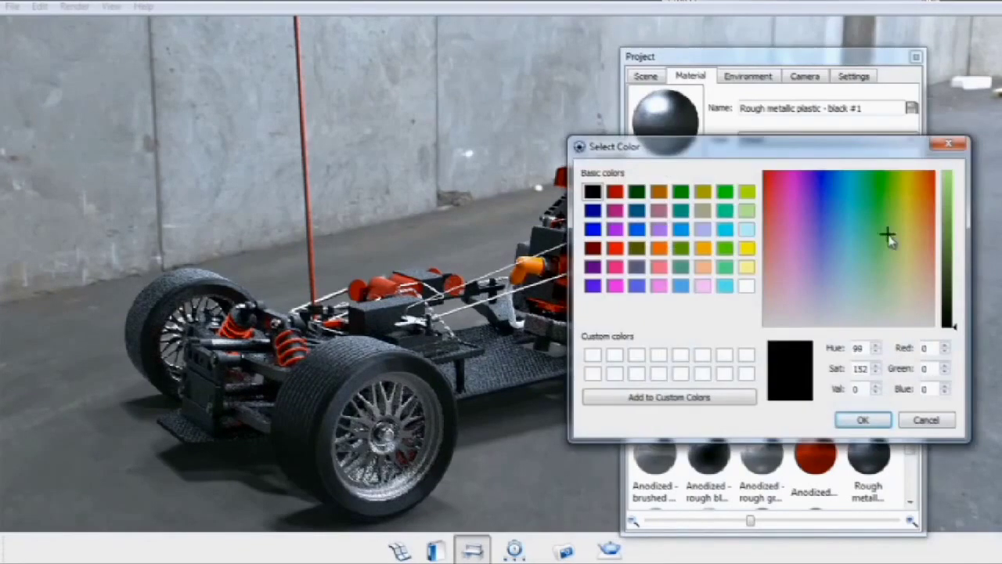
pyautogui.moveTo(863, 246); pyautogui.dragTo(946, 345)
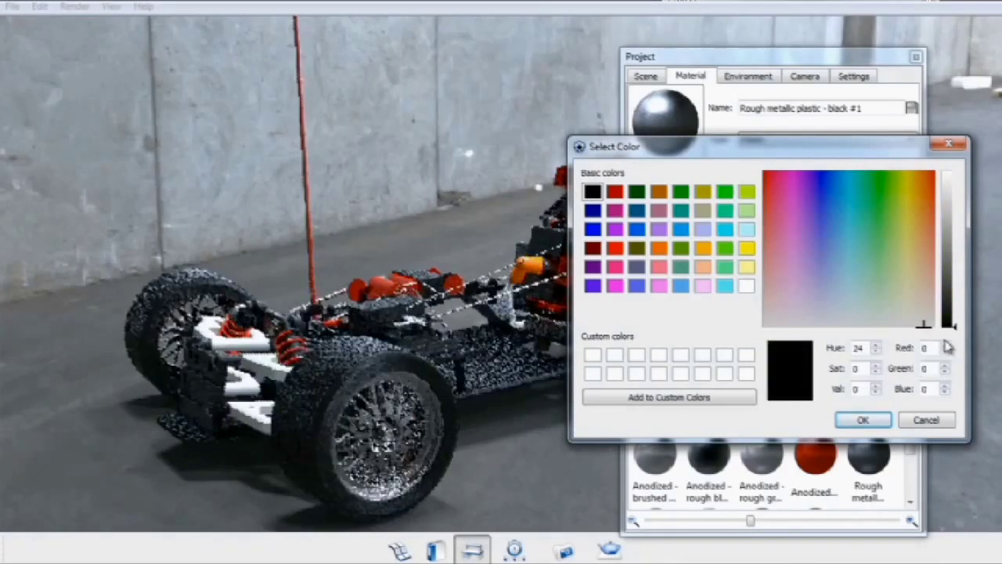
pyautogui.click(862, 420)
pyautogui.click(914, 58)
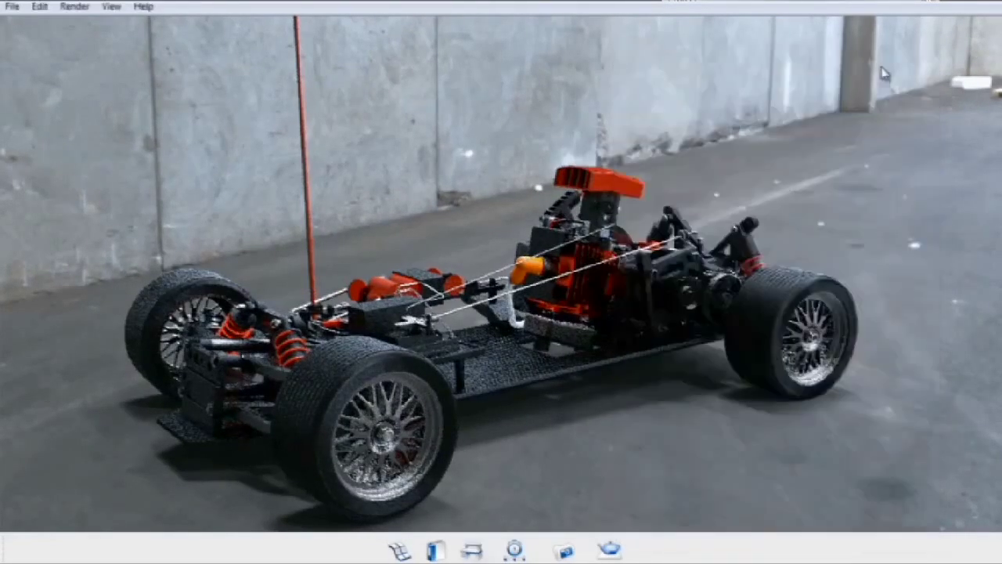
# Browse the Library's environment collections for a location HDRI
pyautogui.click(436, 550)
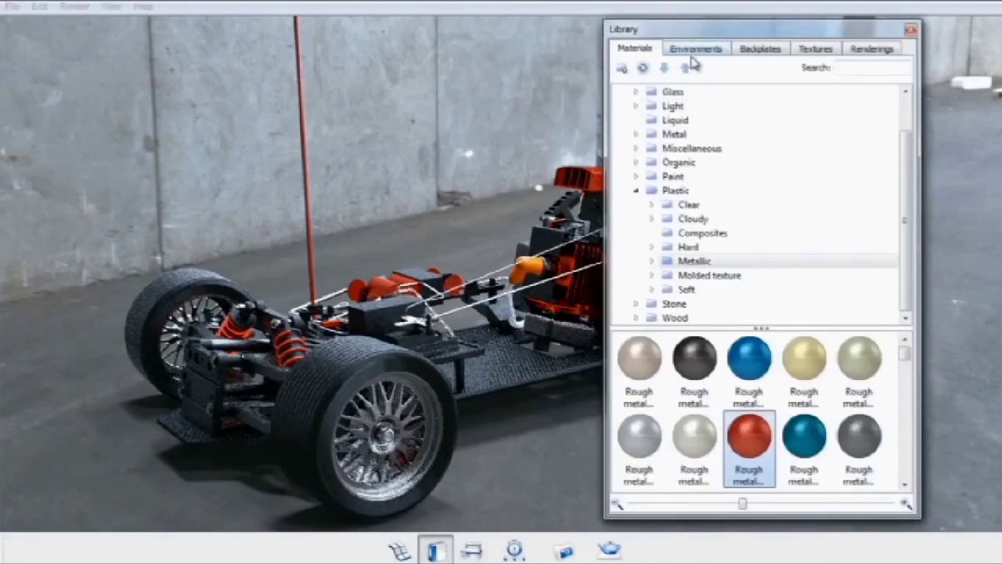
pyautogui.moveTo(721, 38); pyautogui.dragTo(746, 52)
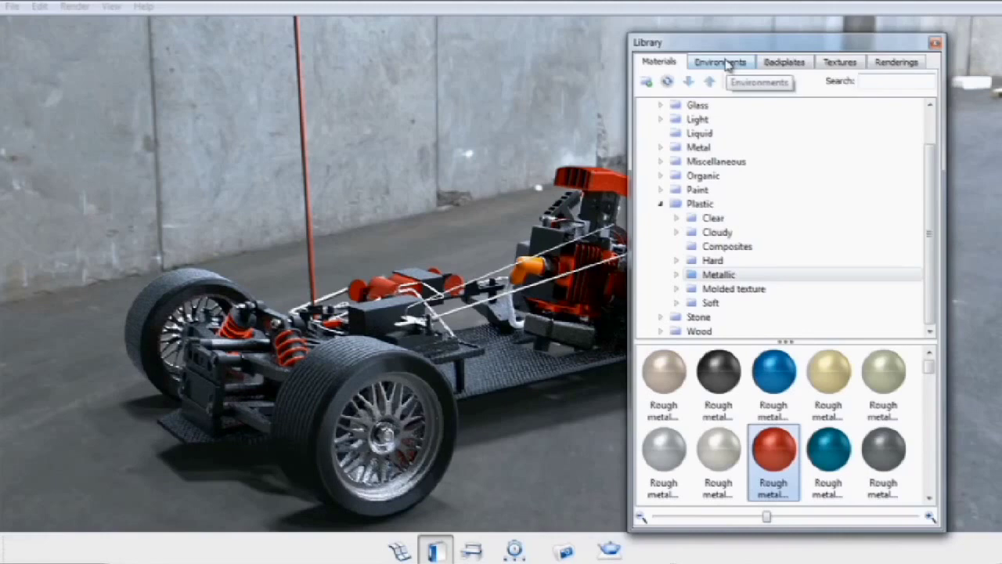
pyautogui.click(728, 63)
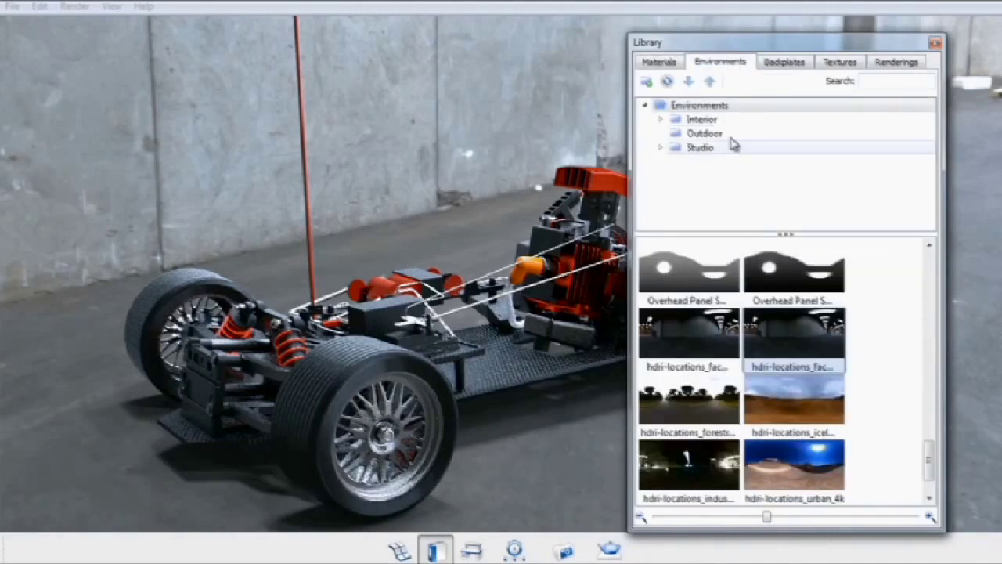
pyautogui.scroll(2, 844, 270)
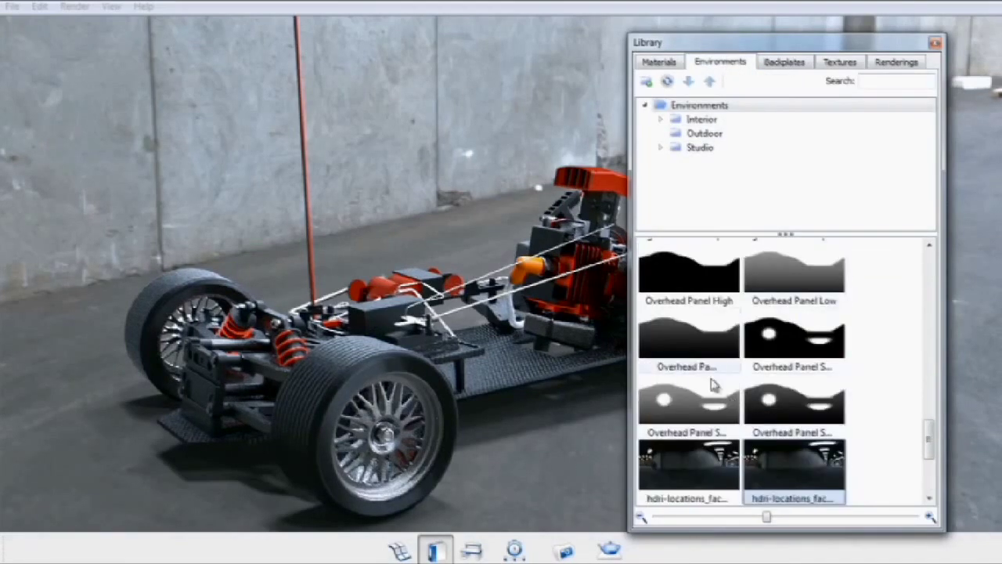
pyautogui.moveTo(716, 384); pyautogui.dragTo(681, 335)
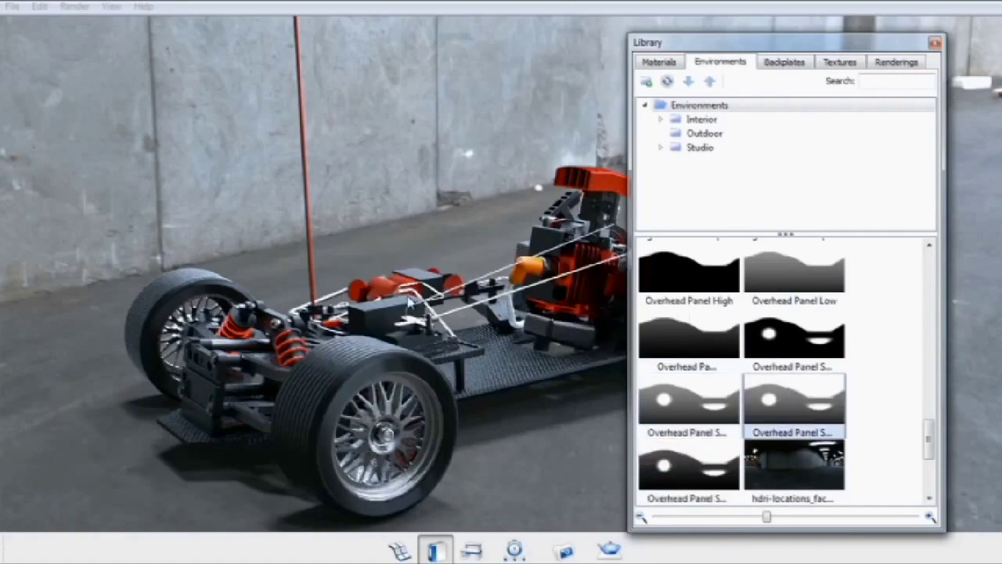
pyautogui.moveTo(930, 439); pyautogui.dragTo(928, 338)
pyautogui.moveTo(810, 374); pyautogui.dragTo(476, 263)
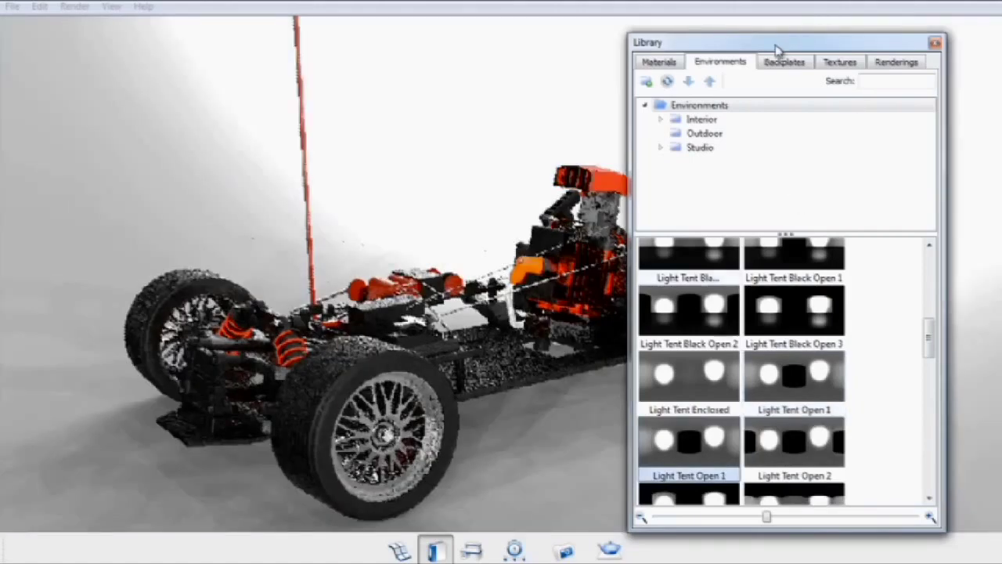
pyautogui.moveTo(777, 49); pyautogui.dragTo(865, 29)
pyautogui.scroll(-6, 887, 407)
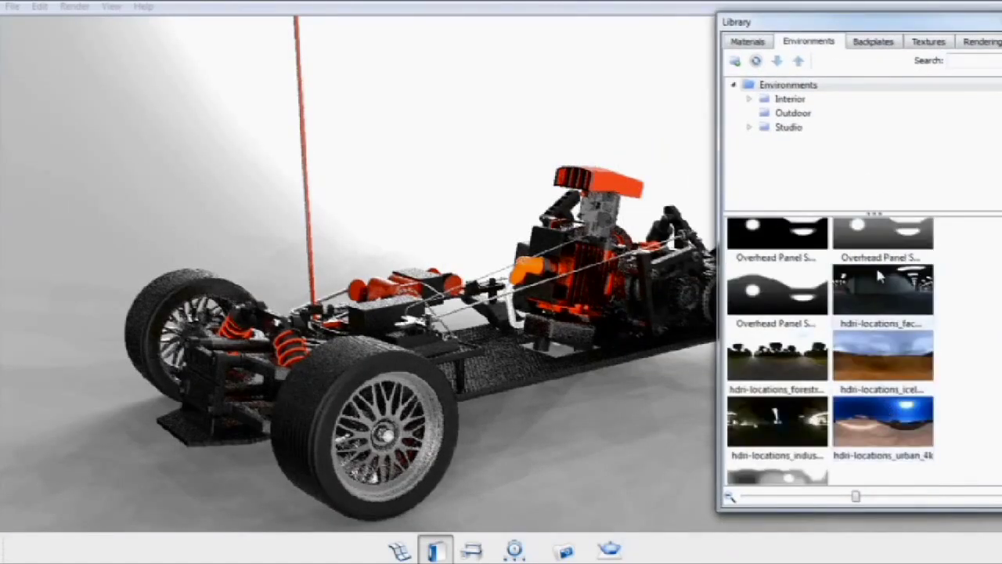
# Set the industrial location HDRI, then another location HDRI, as the scene environment
pyautogui.moveTo(777, 423); pyautogui.dragTo(359, 295)
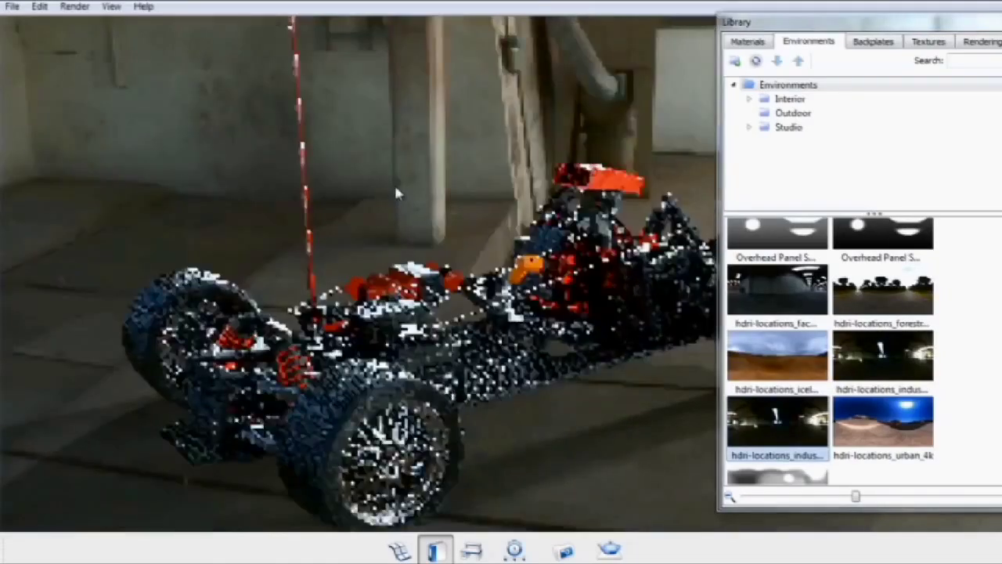
pyautogui.moveTo(777, 290); pyautogui.dragTo(454, 258)
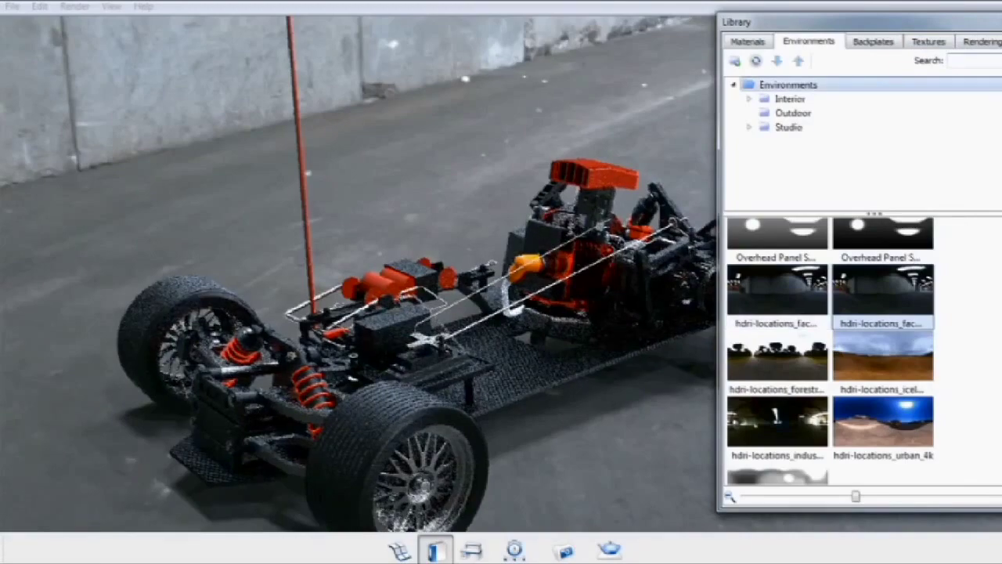
pyautogui.press('m')
# Orbit and pan the camera to a higher, angled view of the car
pyautogui.moveTo(595, 258); pyautogui.dragTo(597, 173)
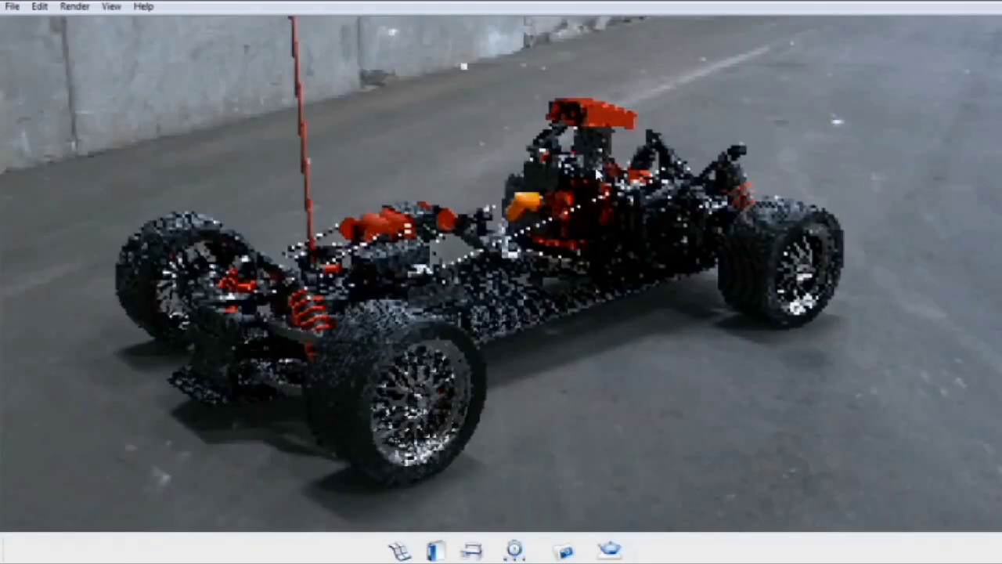
pyautogui.moveTo(557, 252); pyautogui.dragTo(562, 299, button='middle')
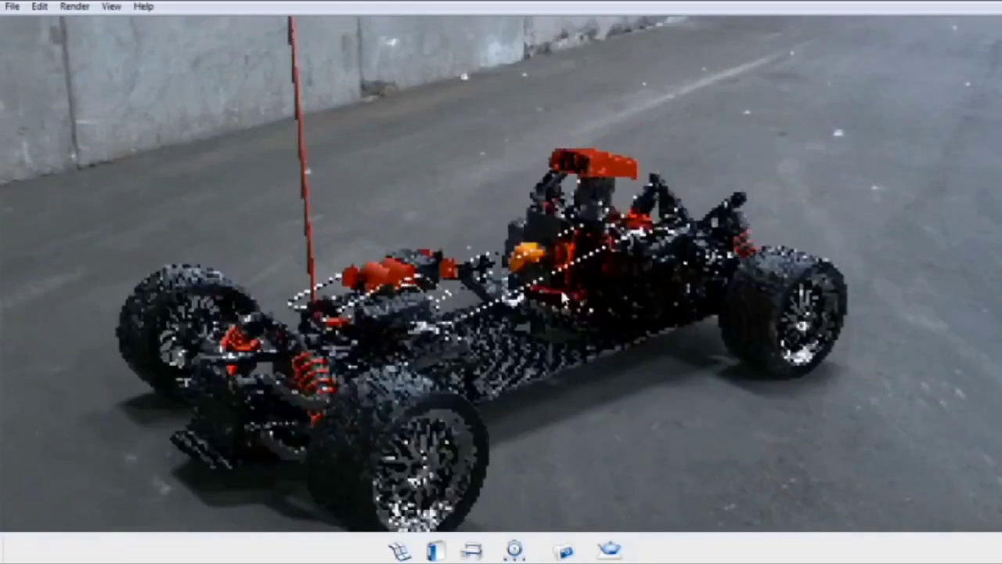
pyautogui.moveTo(563, 296); pyautogui.dragTo(679, 219)
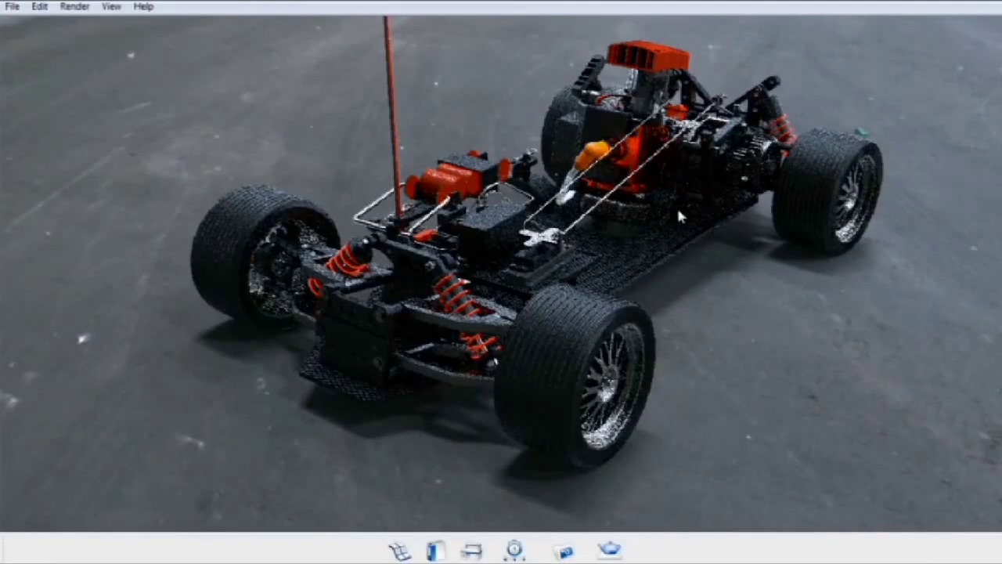
pyautogui.moveTo(684, 165); pyautogui.dragTo(550, 398)
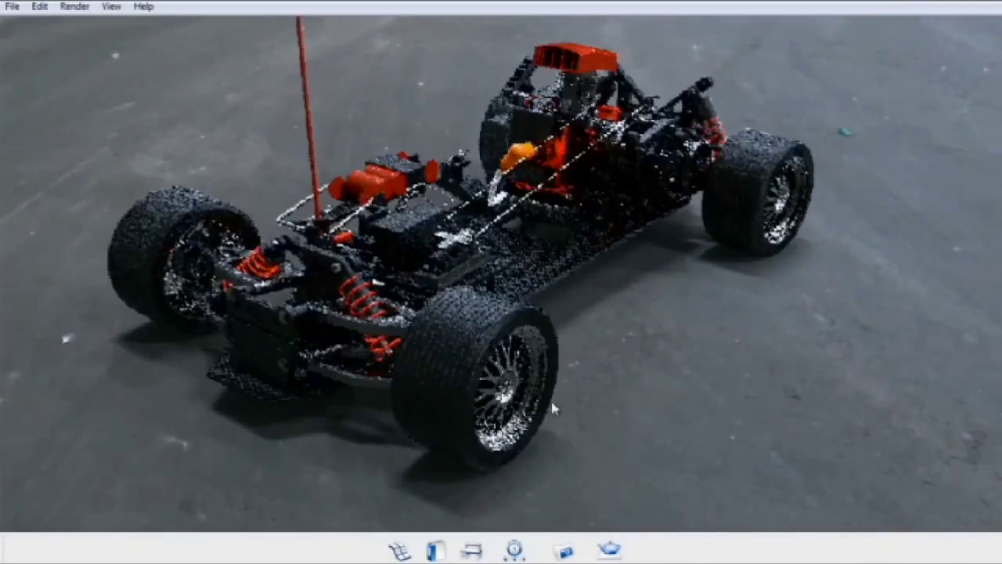
# Add a translation animation to the front tyre's body 1 with Translate Y set to 1
pyautogui.click(472, 550)
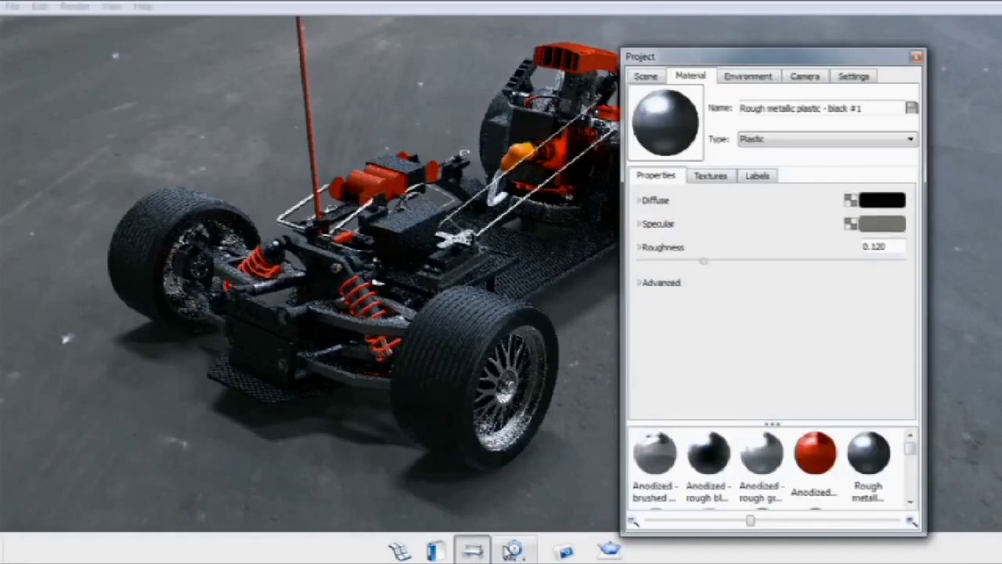
pyautogui.click(645, 76)
pyautogui.moveTo(649, 61); pyautogui.dragTo(704, 66)
pyautogui.click(728, 138)
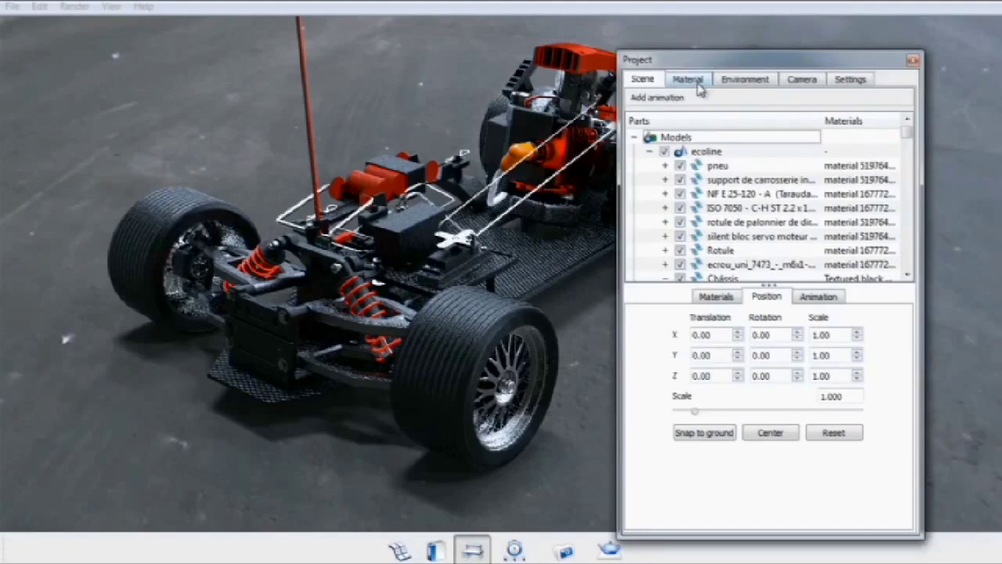
pyautogui.click(487, 333)
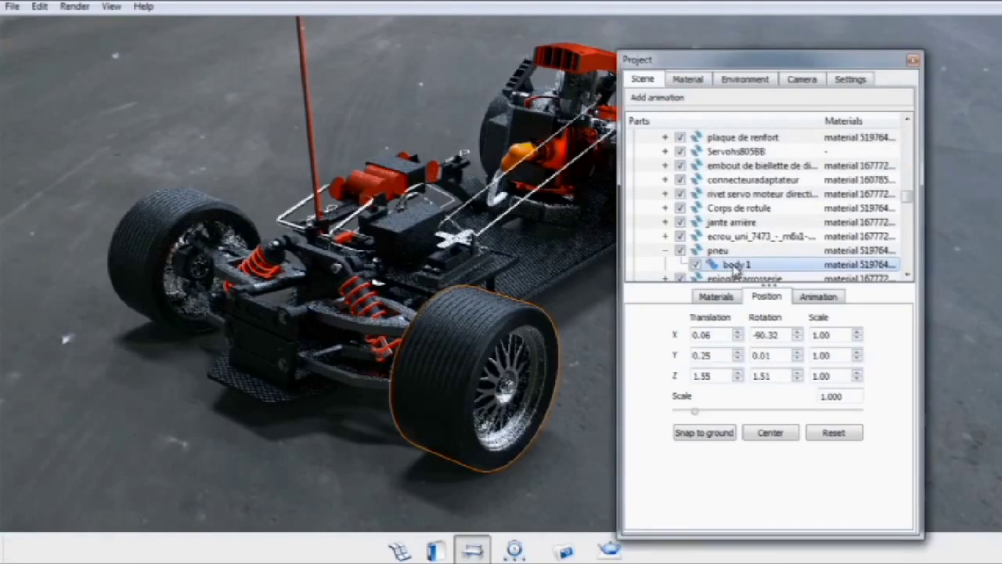
pyautogui.rightClick(733, 266)
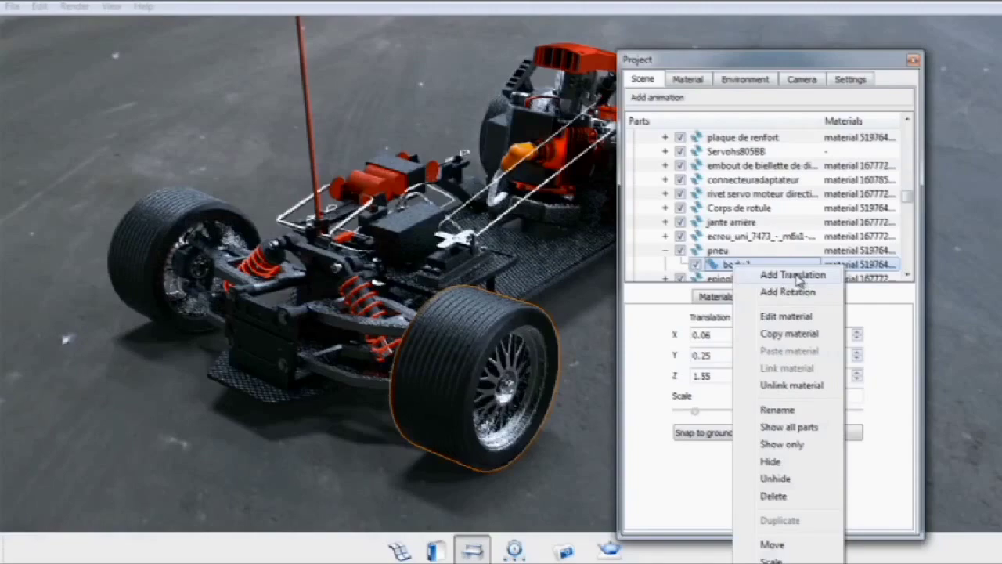
pyautogui.click(787, 277)
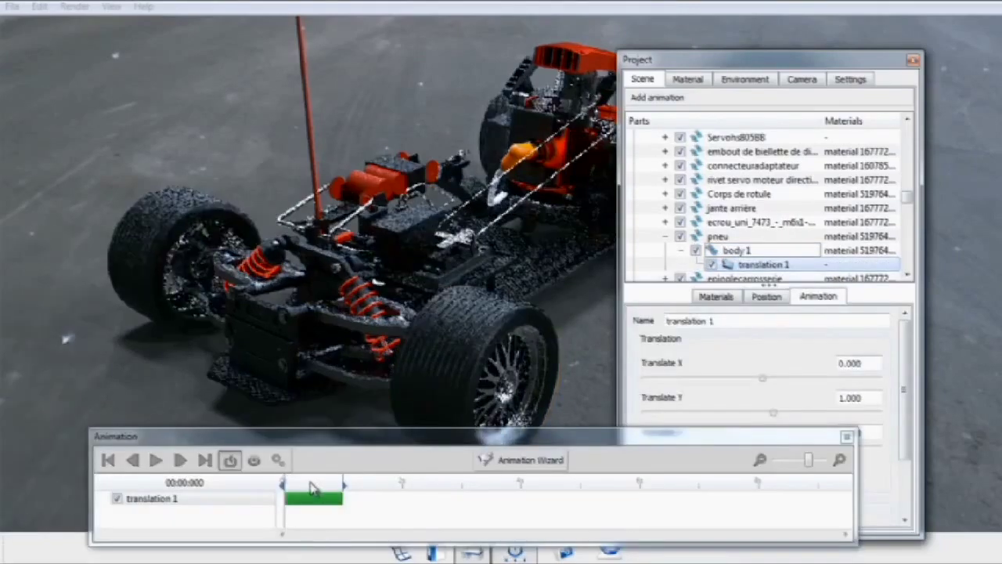
pyautogui.moveTo(291, 479)
pyautogui.mouseDown()
pyautogui.moveTo(327, 481)
pyautogui.moveTo(281, 481)
pyautogui.mouseUp()
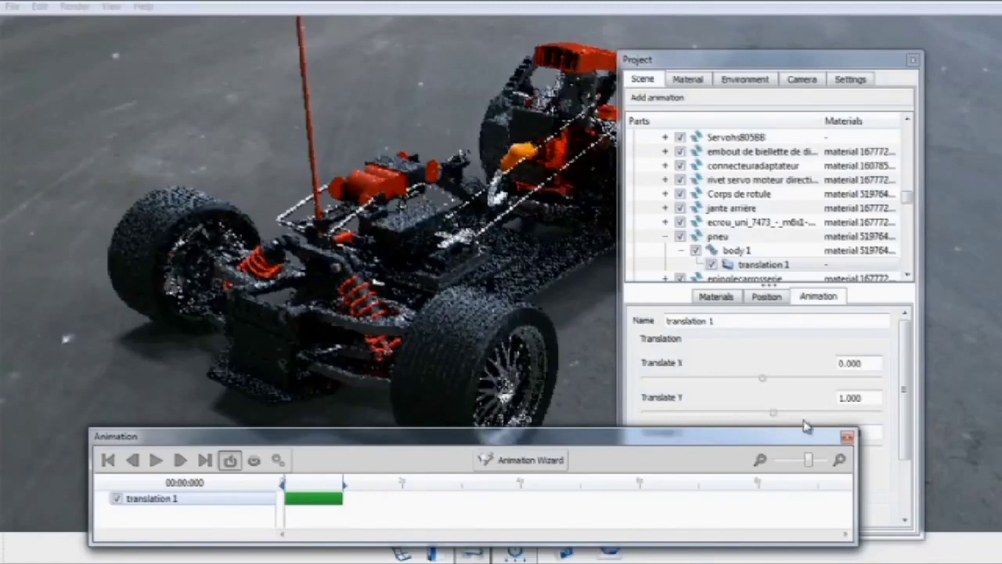
pyautogui.click(847, 437)
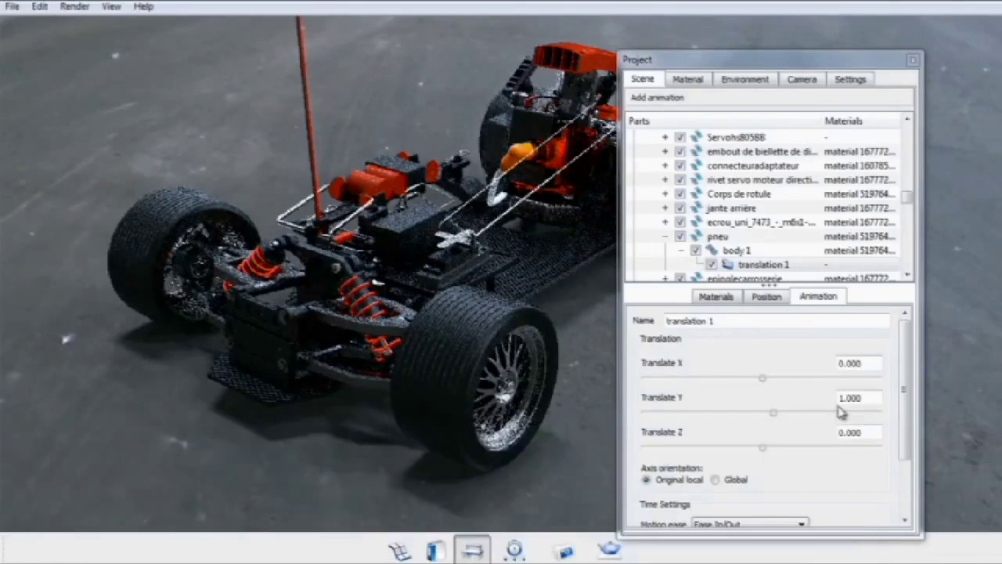
# Select the jante arrière part in the scene tree and orbit to a lower angle
pyautogui.rightClick(736, 250)
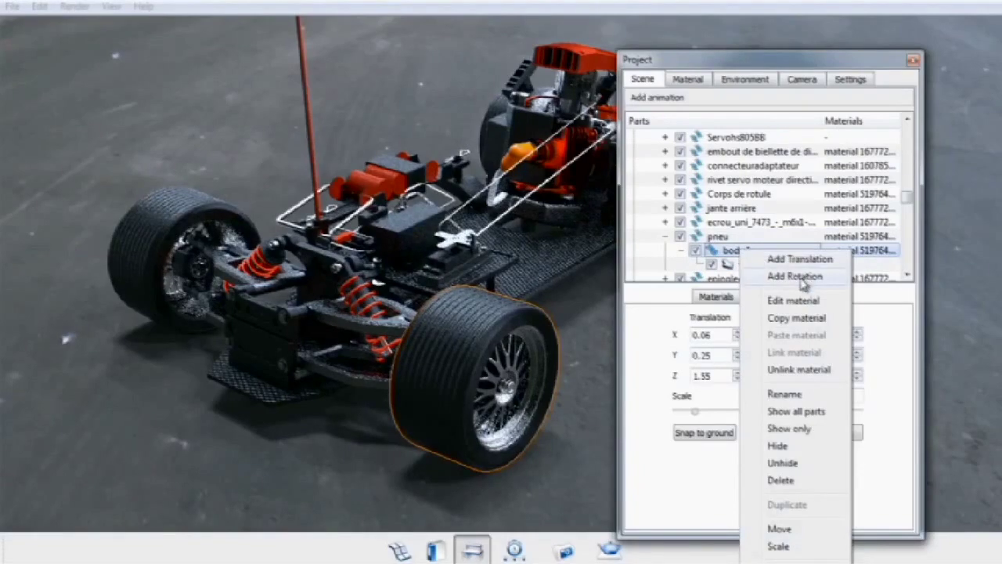
pyautogui.click(746, 209)
pyautogui.moveTo(898, 66); pyautogui.dragTo(913, 39)
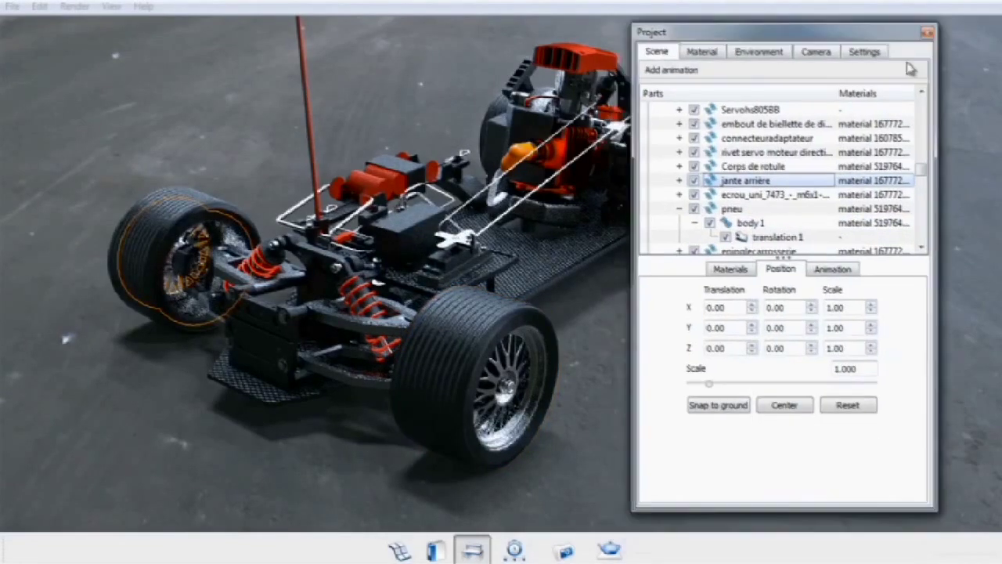
pyautogui.moveTo(461, 258); pyautogui.dragTo(503, 245)
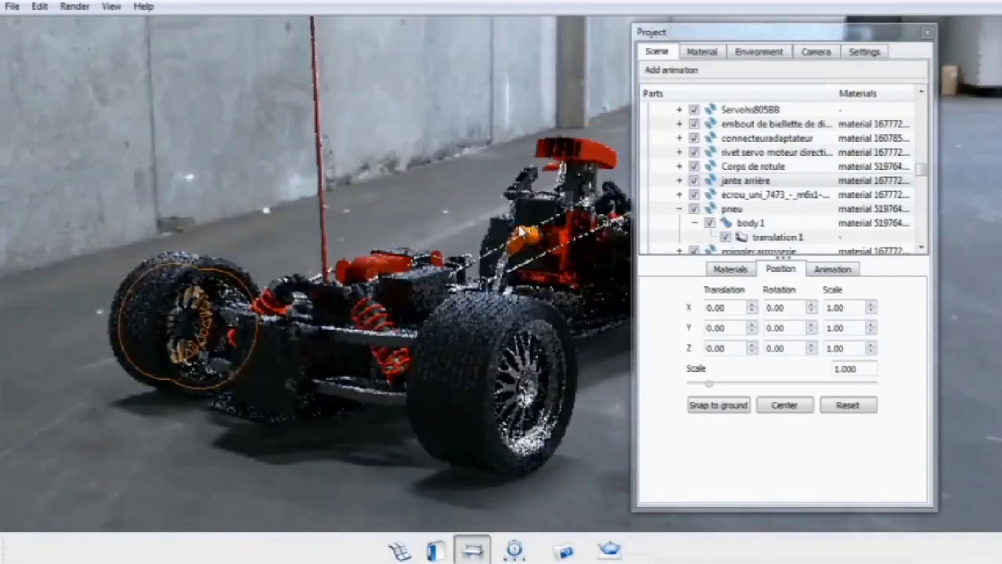
# Add a new camera, Camera 12, to the scene's Cameras group
pyautogui.moveTo(921, 169); pyautogui.dragTo(926, 112)
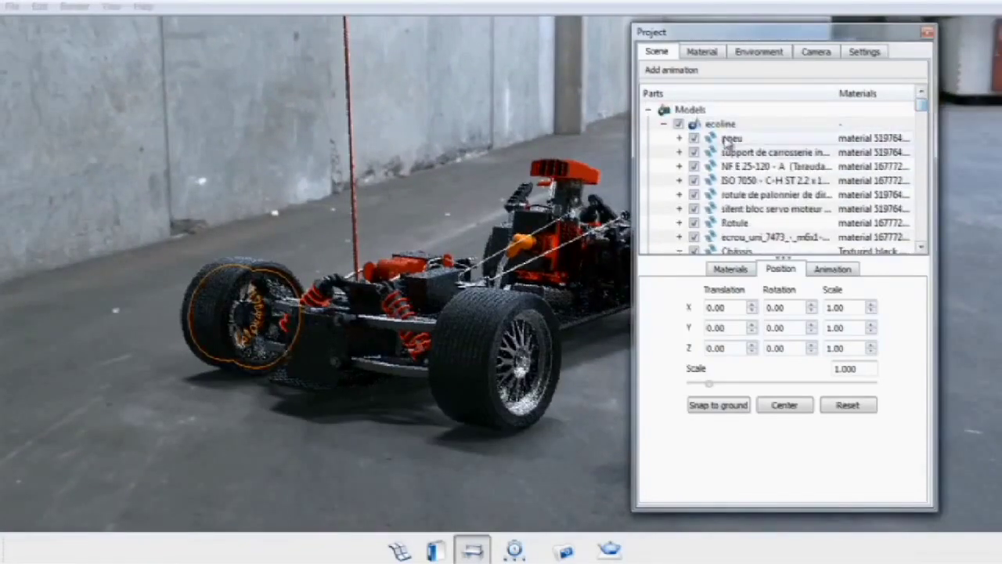
pyautogui.click(663, 124)
pyautogui.click(705, 140)
pyautogui.click(649, 138)
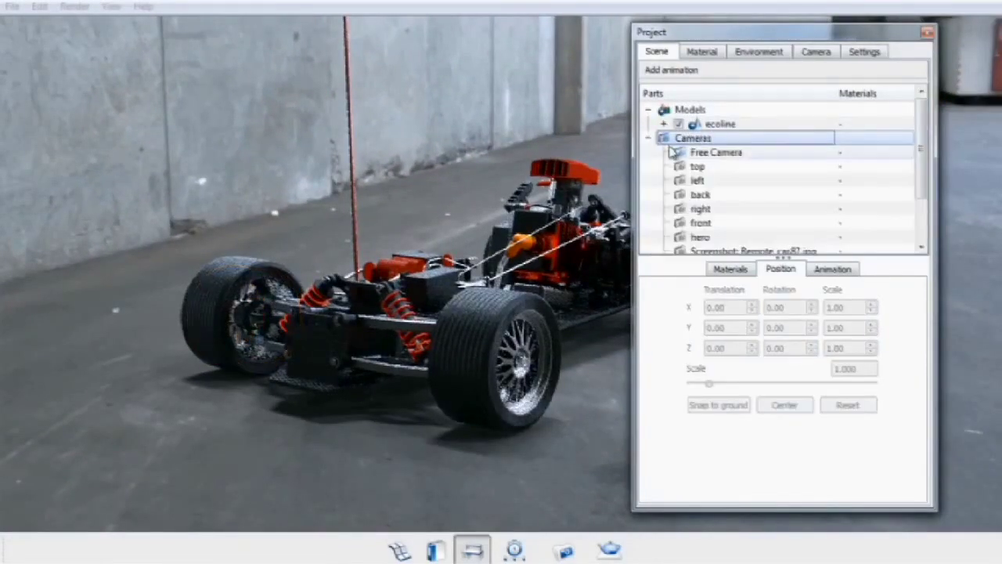
pyautogui.rightClick(718, 139)
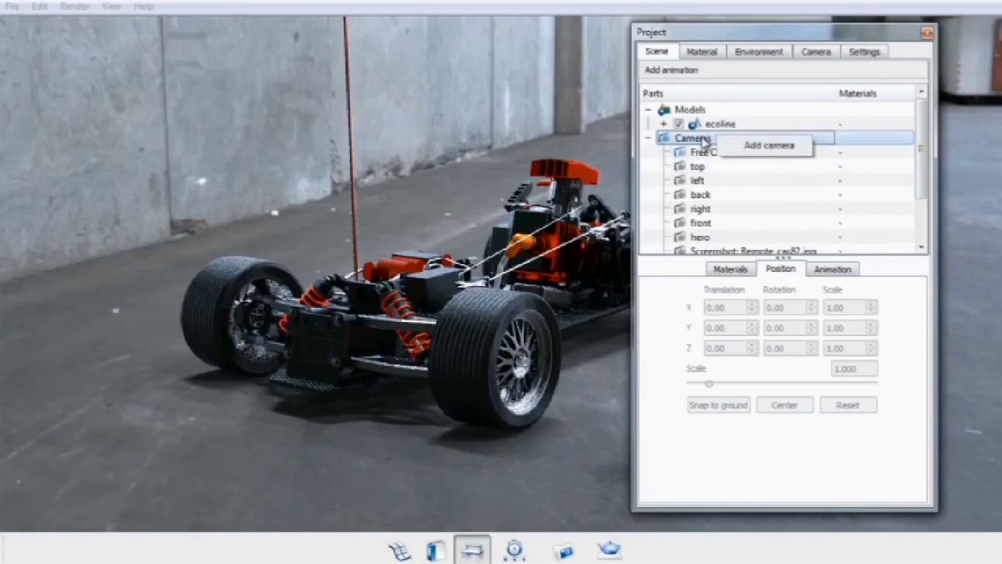
pyautogui.click(770, 146)
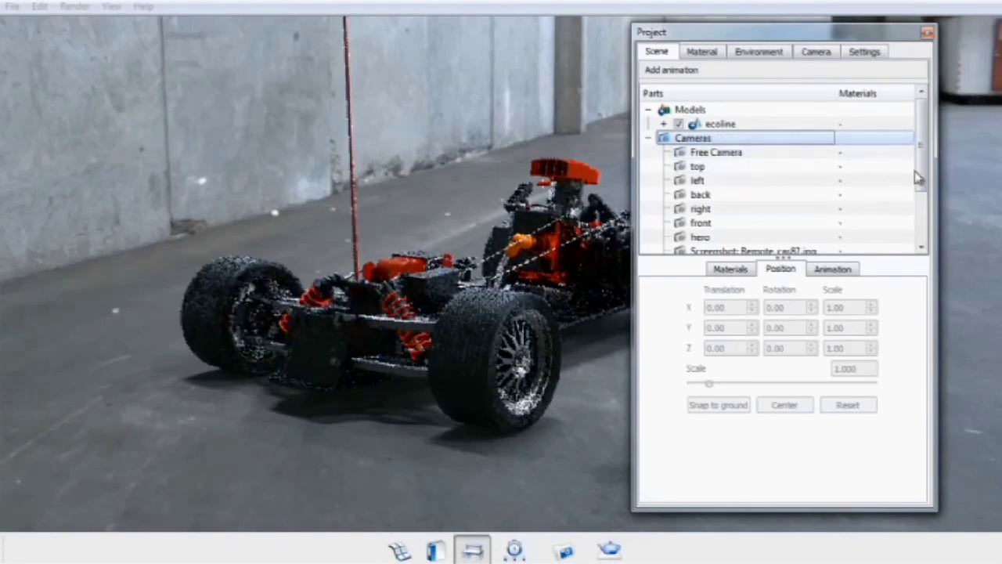
# Give Camera 12 a 360° orbit animation and preview it on the timeline
pyautogui.moveTo(918, 170); pyautogui.dragTo(924, 243)
pyautogui.click(751, 238)
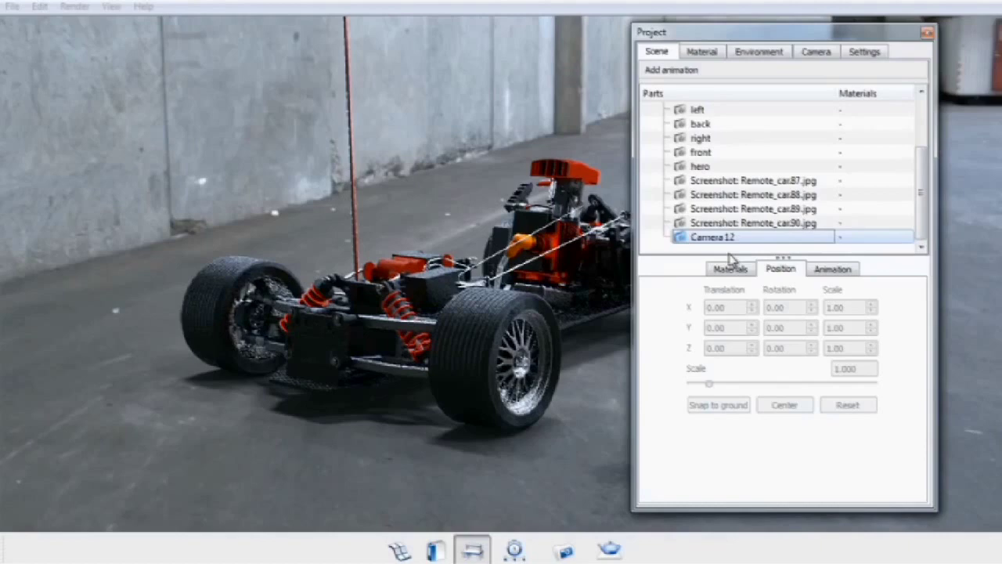
pyautogui.rightClick(718, 243)
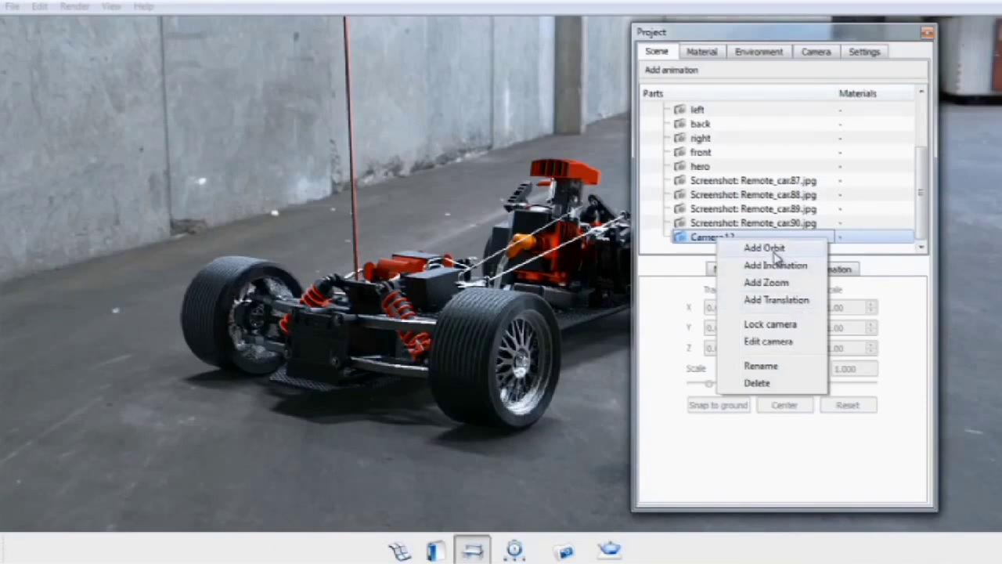
pyautogui.click(774, 249)
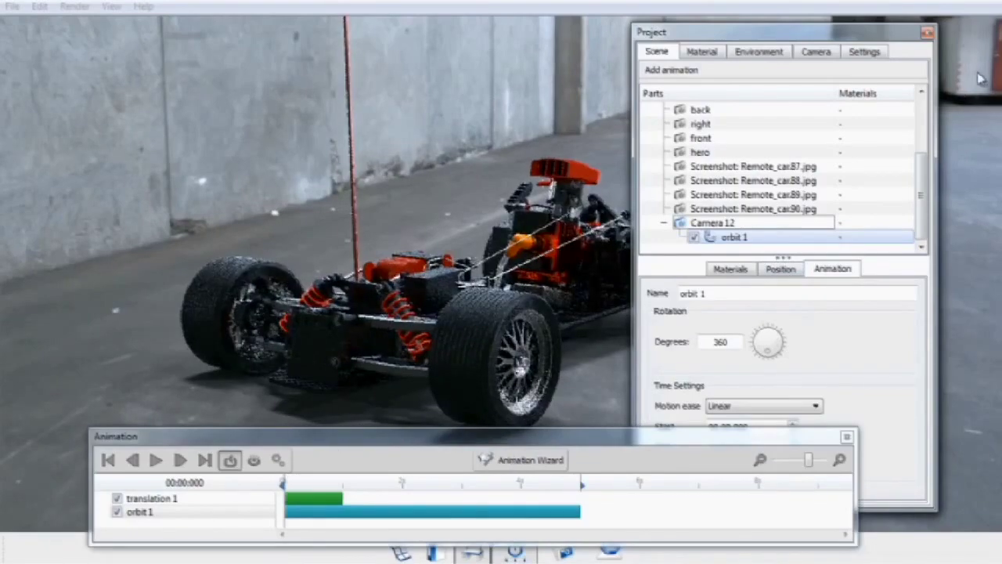
pyautogui.click(928, 32)
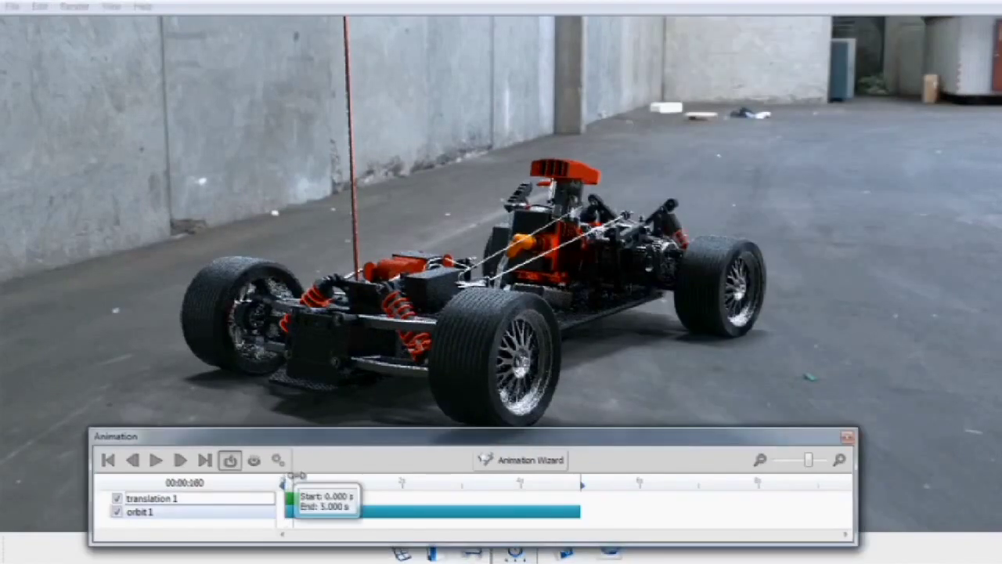
pyautogui.moveTo(294, 476); pyautogui.dragTo(728, 469)
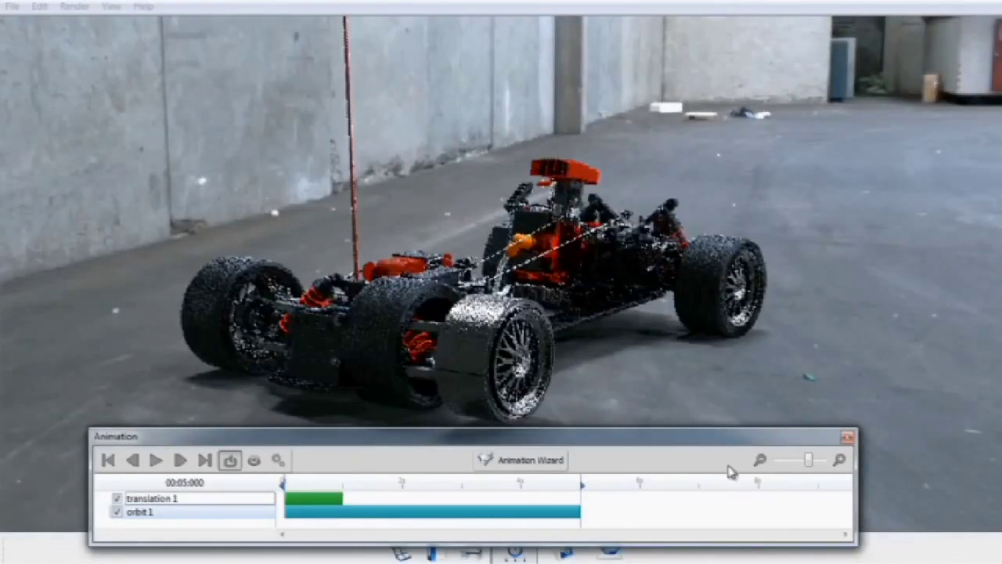
# Save a screenshot as remote_car4.jpg in Renderings and reopen the animation timeline
pyautogui.click(847, 441)
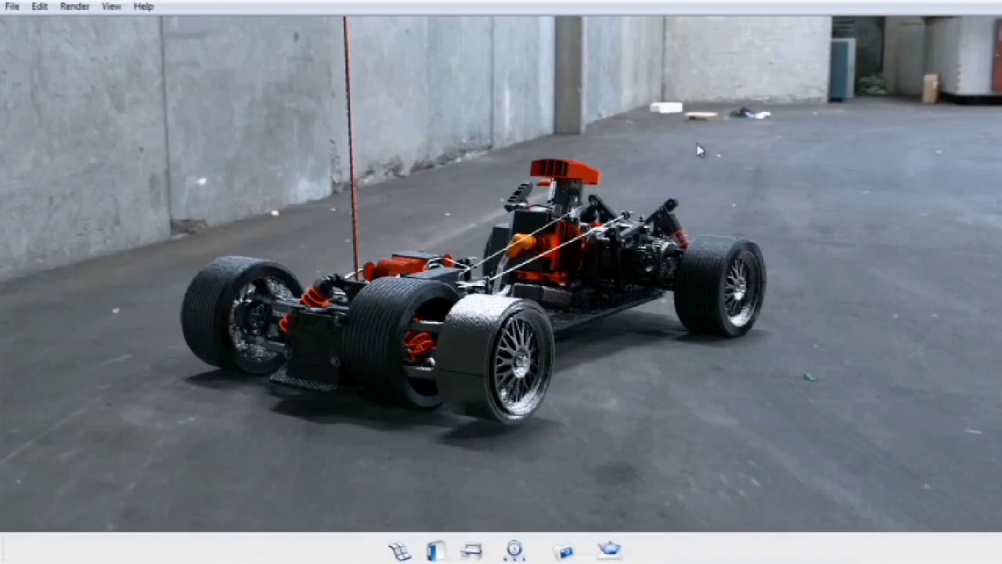
pyautogui.click(565, 551)
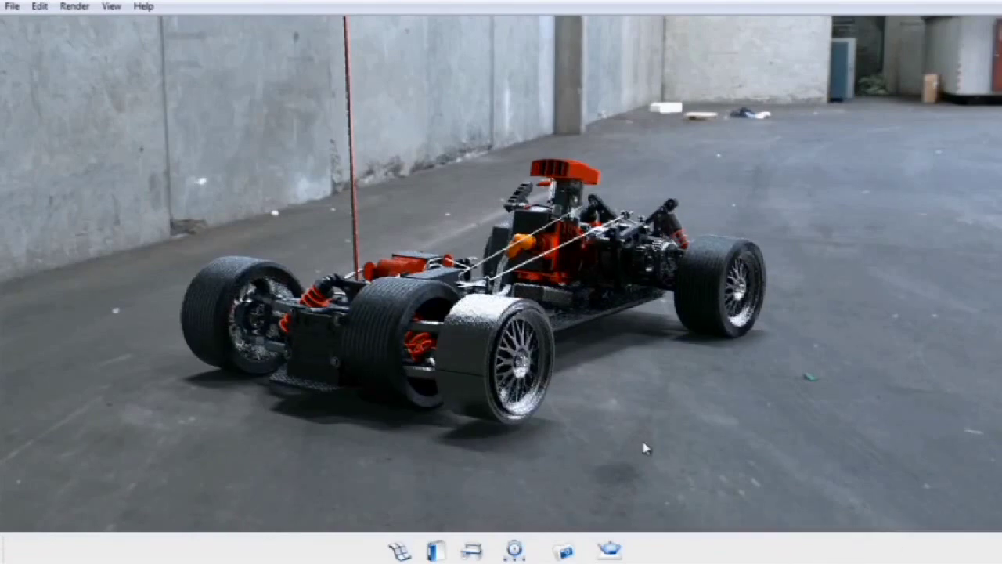
pyautogui.click(514, 551)
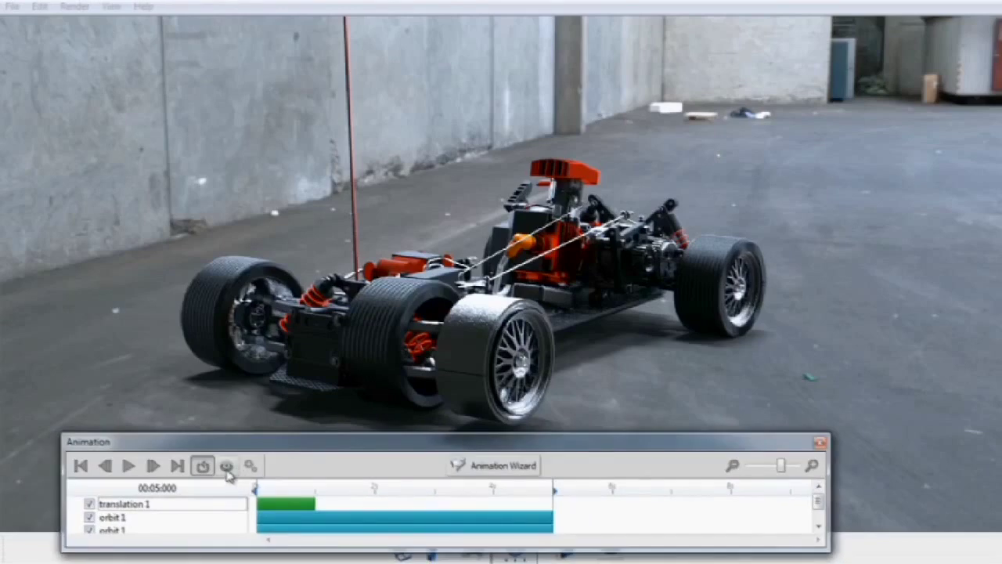
# Start the animation preview render and stop it at about 5%
pyautogui.click(227, 467)
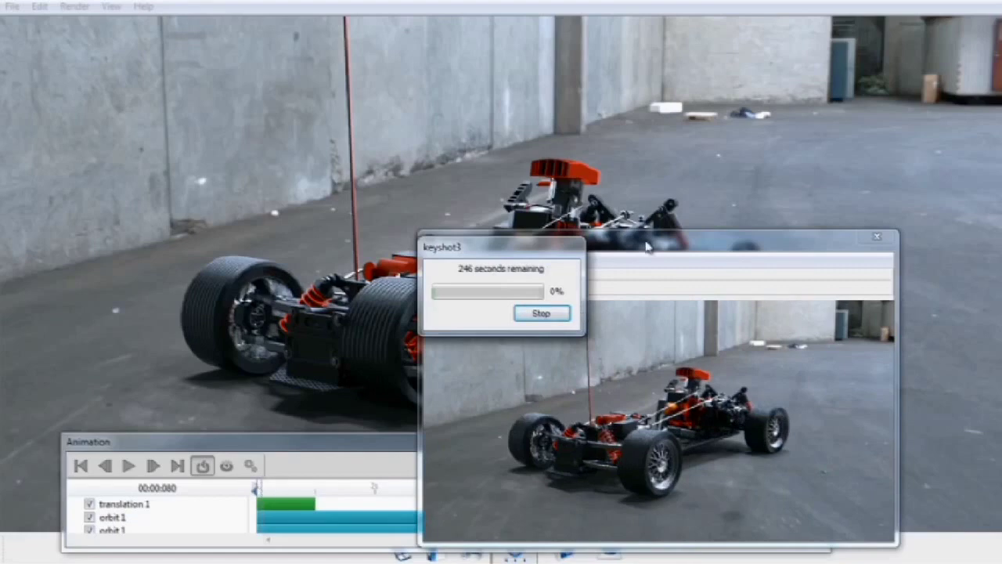
pyautogui.moveTo(570, 253); pyautogui.dragTo(779, 347)
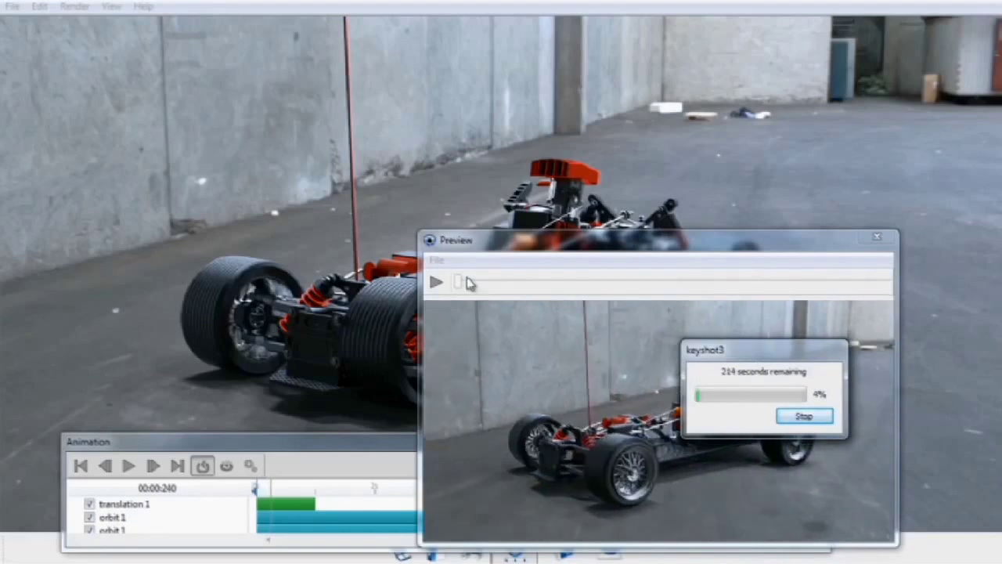
pyautogui.moveTo(739, 352); pyautogui.dragTo(773, 337)
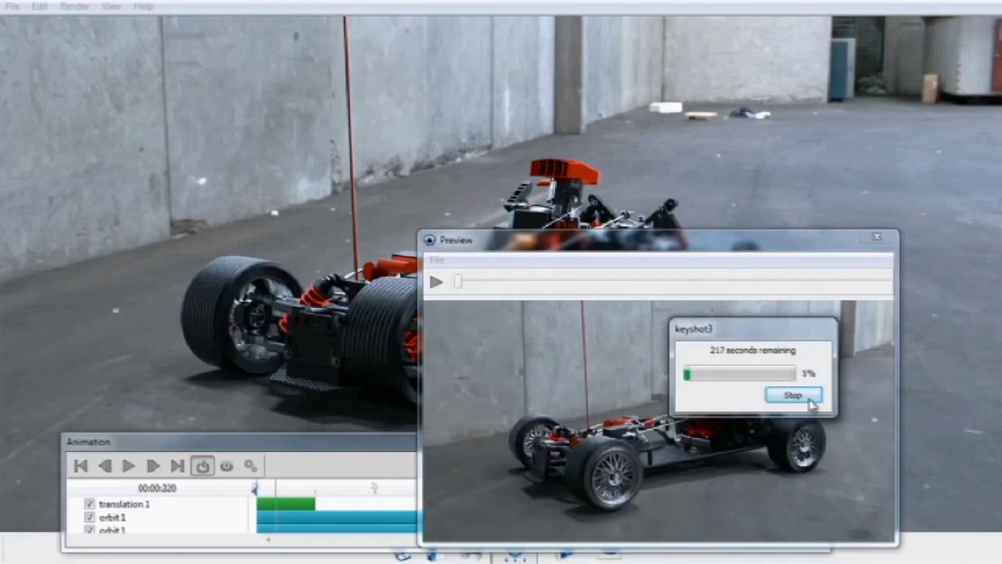
pyautogui.click(792, 395)
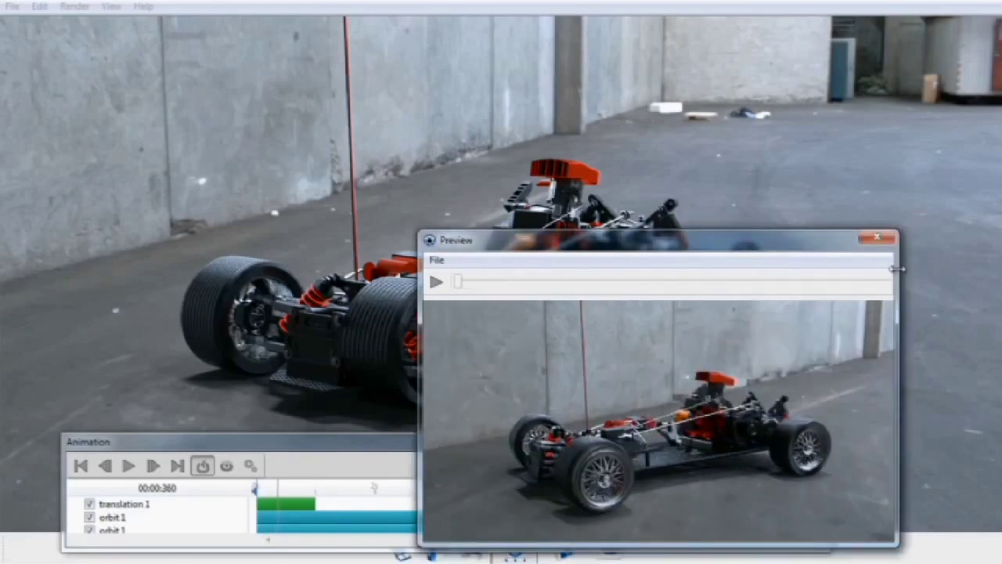